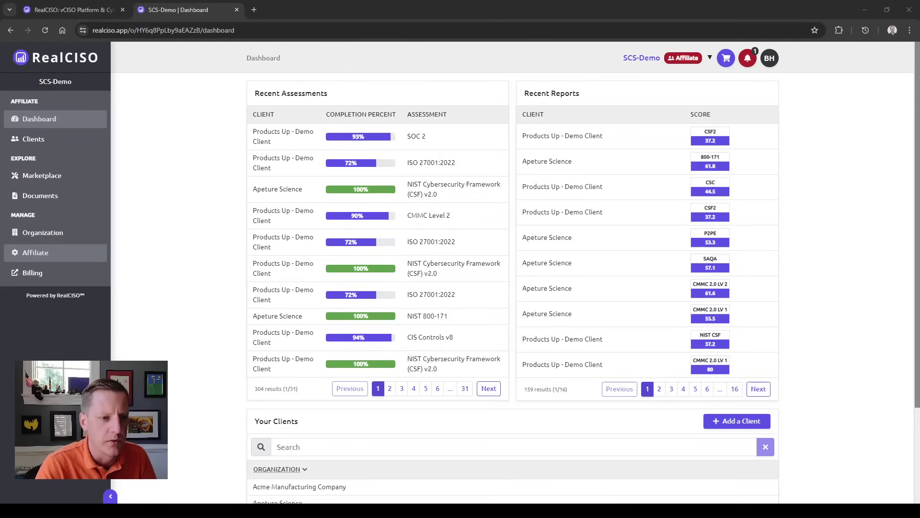
Step: In Affiliate settings, toggle Blueprint for Ransomware Defense and CIS Controls v8 off and on, then view White labeling
left_click(65, 256)
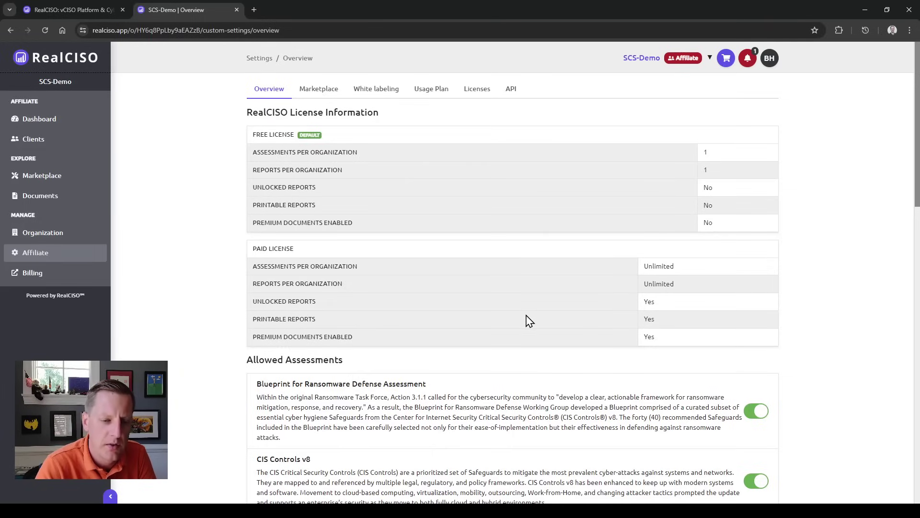
scroll(393, 302, "down", 6)
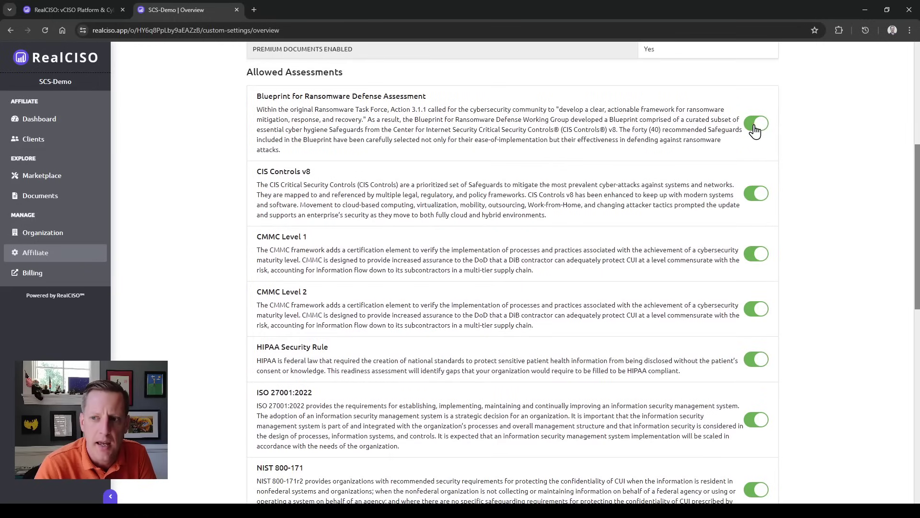
left_click(757, 123)
left_click(757, 194)
left_click(757, 124)
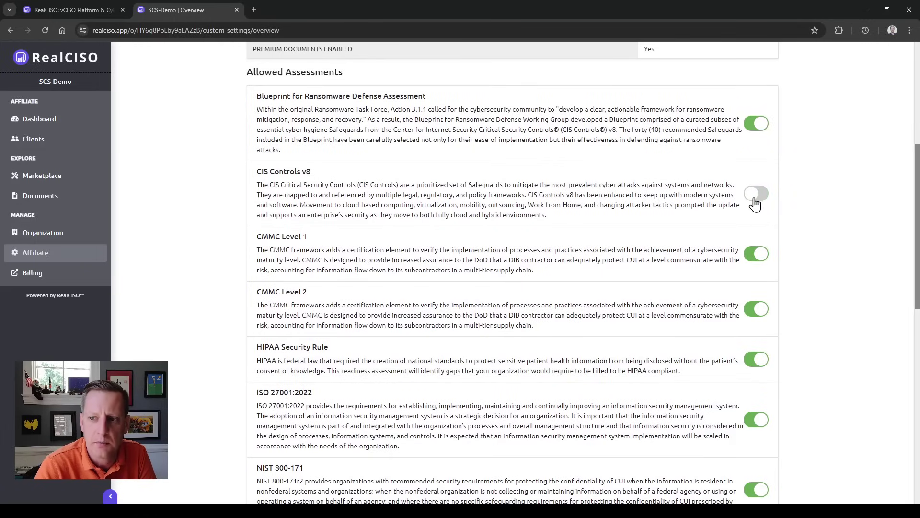
left_click(757, 193)
scroll(603, 304, "up", 6)
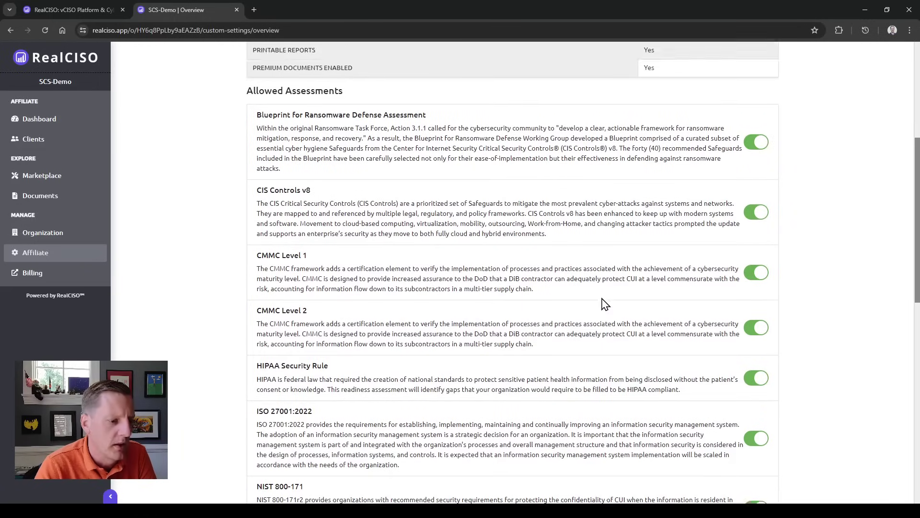
left_click(367, 98)
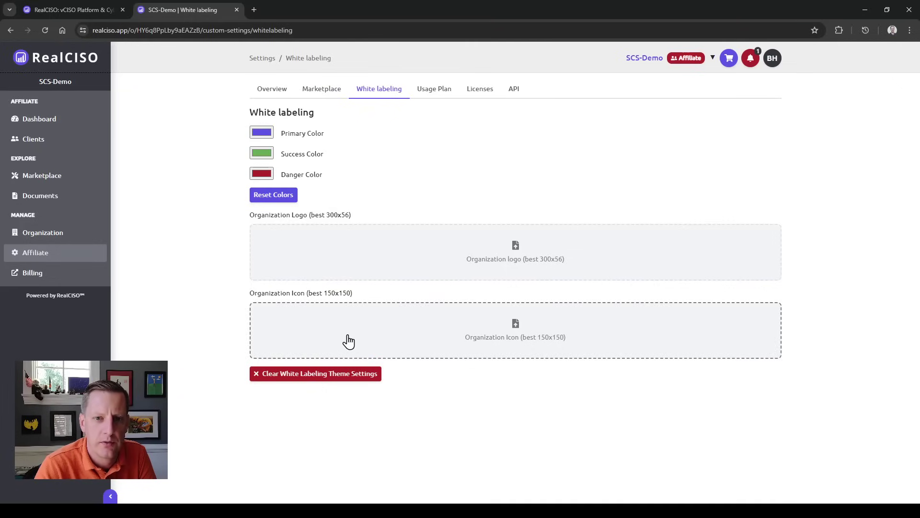
Step: Review the Usage Plan's billing preferences, pricing and used license breakdowns, then view the Licenses list
left_click(431, 90)
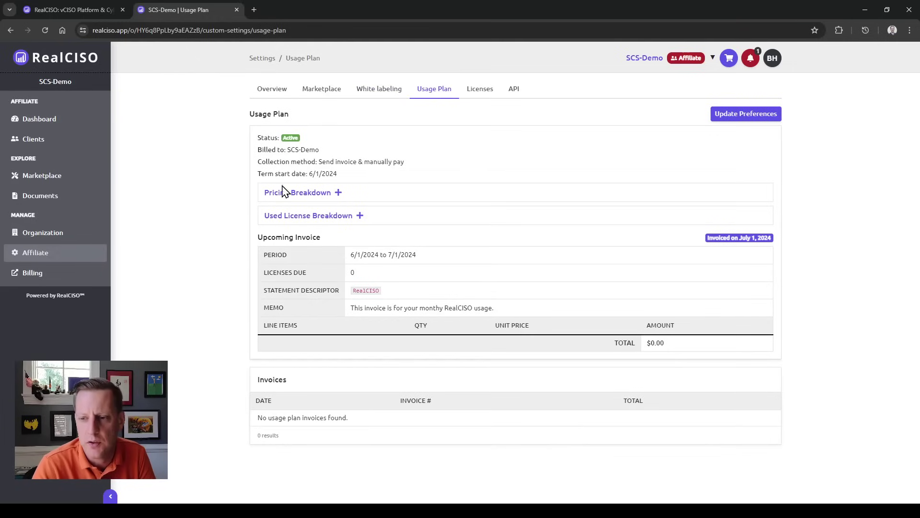
left_click(738, 118)
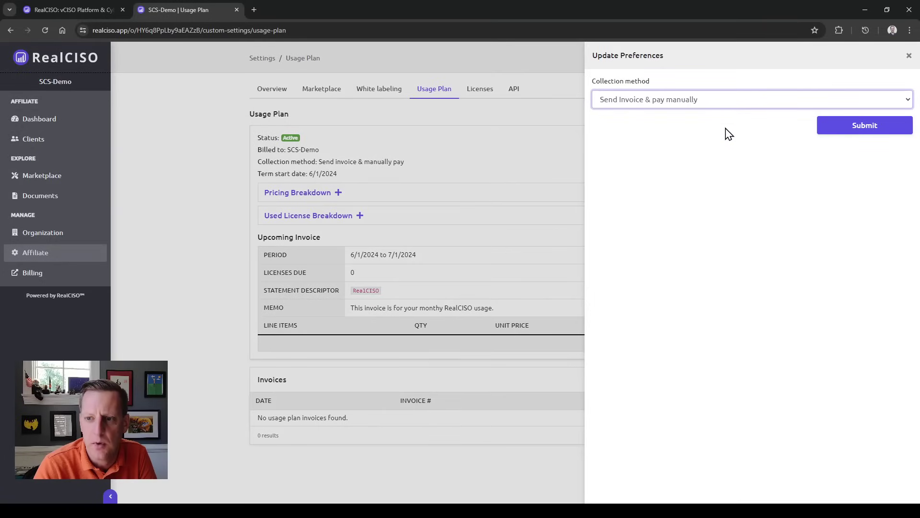
left_click(521, 155)
left_click(322, 196)
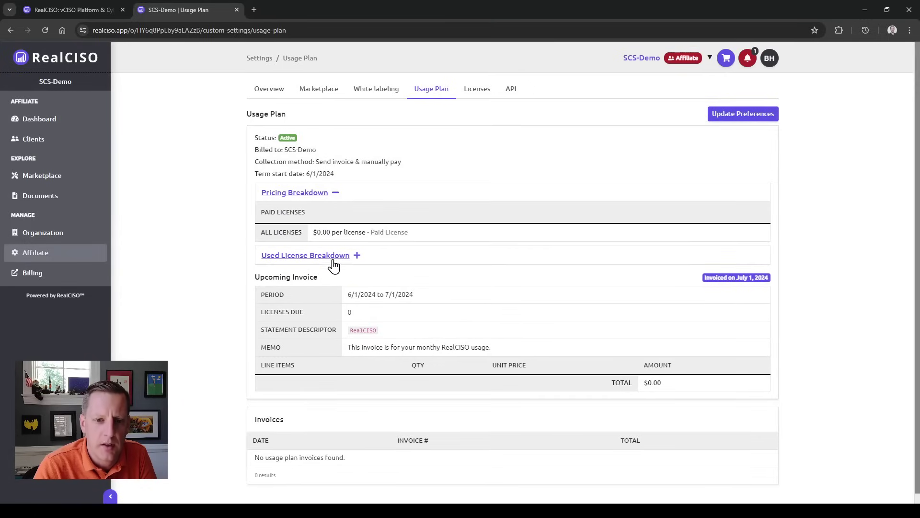
left_click(331, 255)
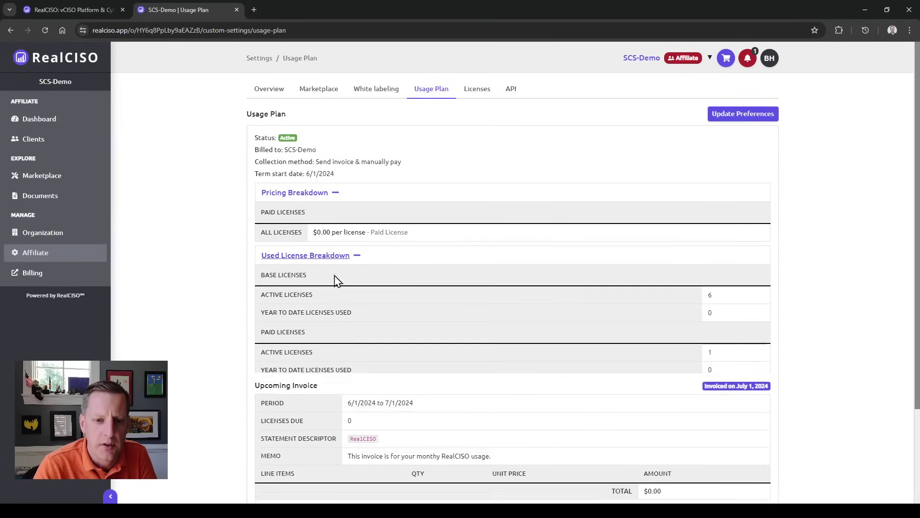
left_click(478, 98)
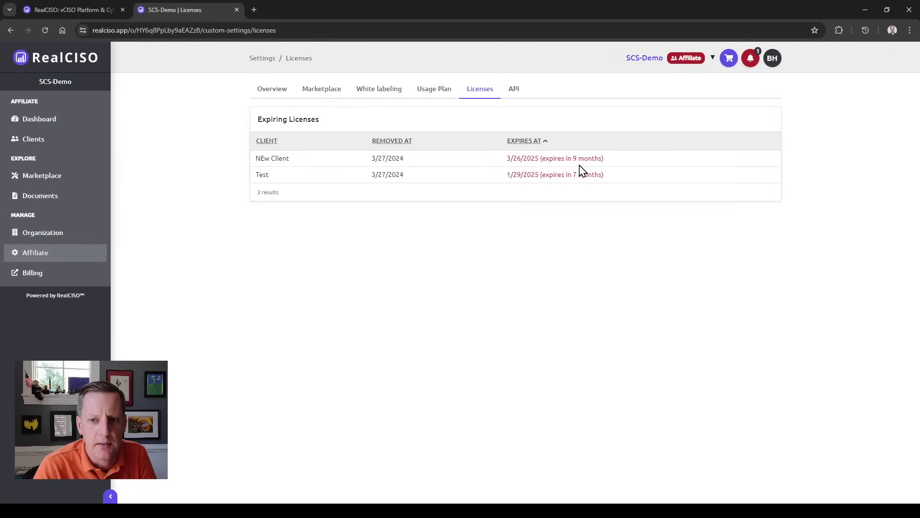
Step: Browse the affiliate's REST API documentation
left_click(517, 90)
scroll(523, 122, "down", 5)
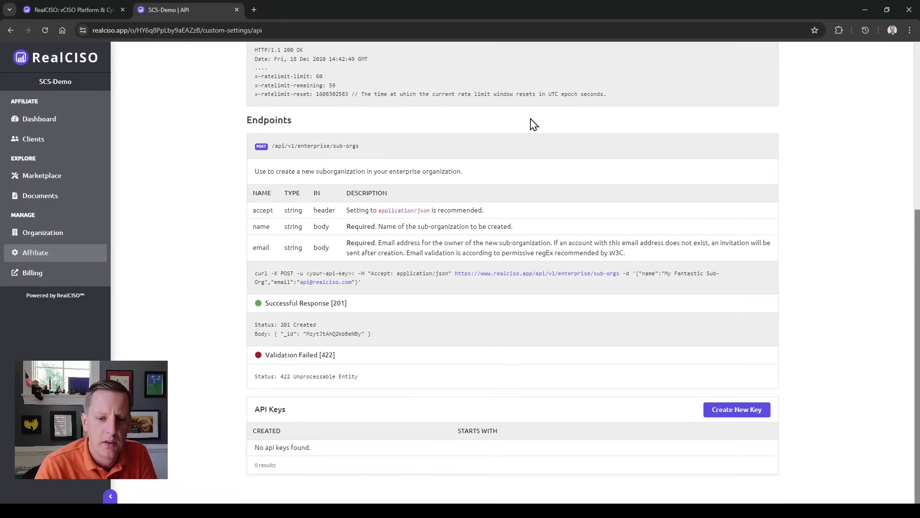
scroll(302, 298, "up", 5)
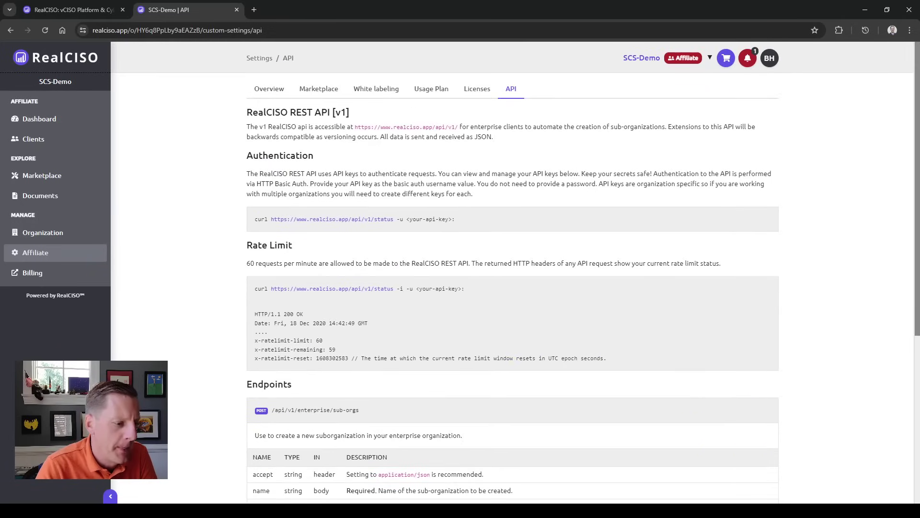
Step: Open the Products Up - Demo Client from the Clients list
left_click(274, 89)
left_click(76, 140)
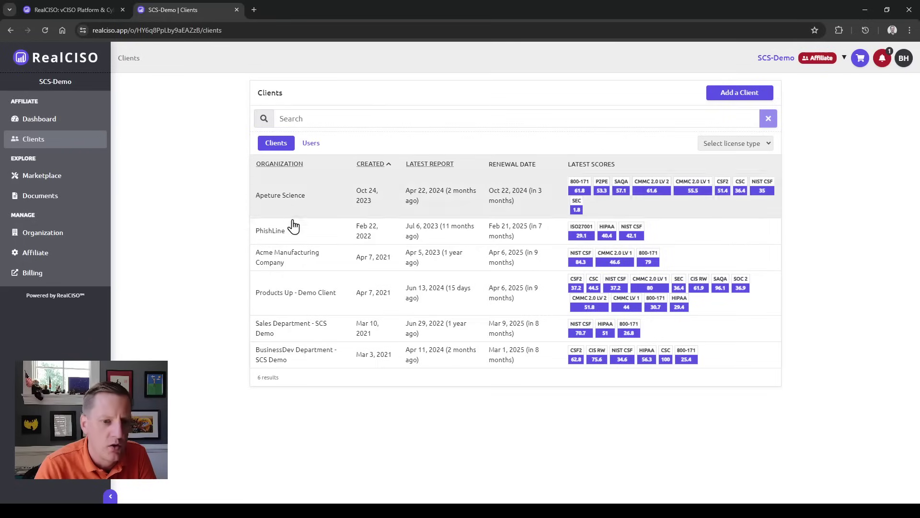
left_click(317, 299)
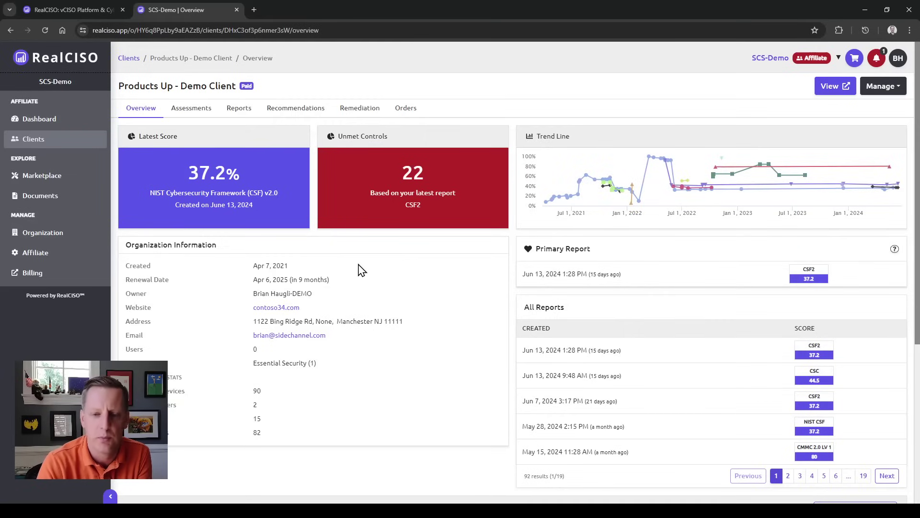
Step: Review the assessments the Products Up - Demo Client has taken
left_click(200, 110)
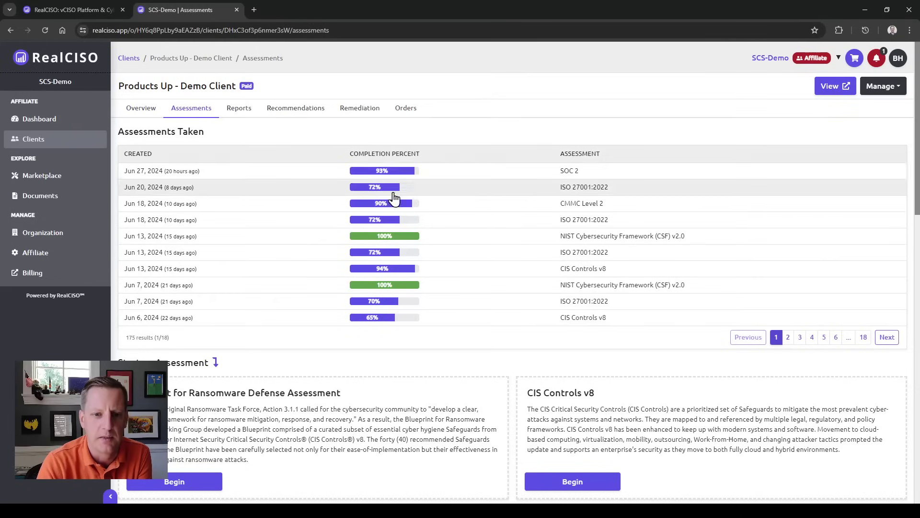
scroll(448, 367, "down", 2)
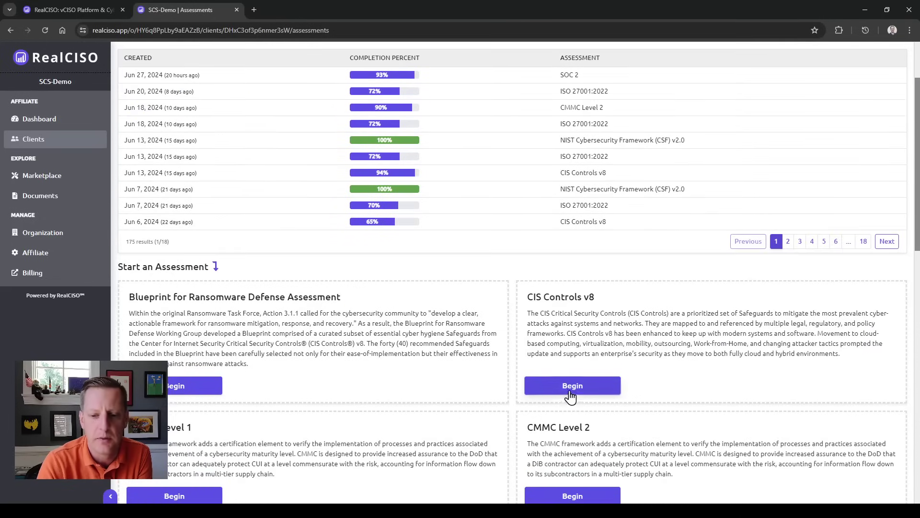
scroll(395, 431, "up", 2)
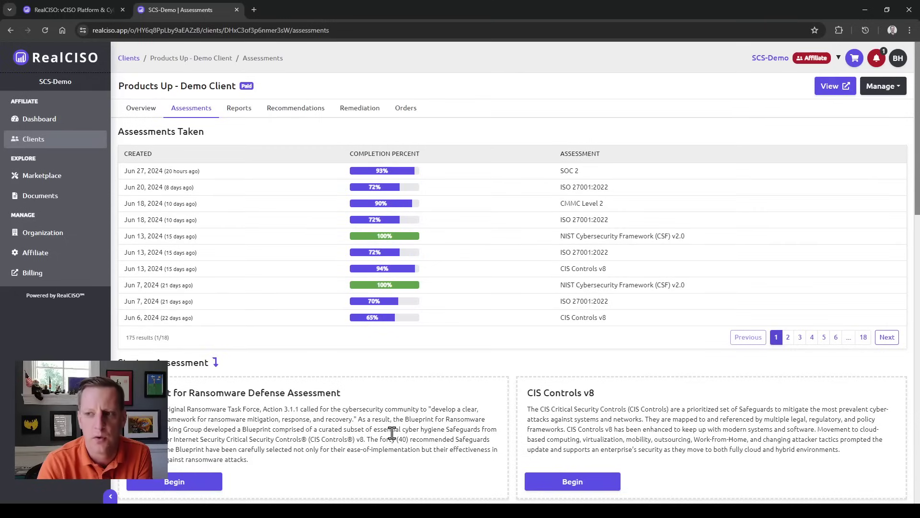
Step: Review the client's Reports tab with score history, pinned reports and the full report list
left_click(241, 108)
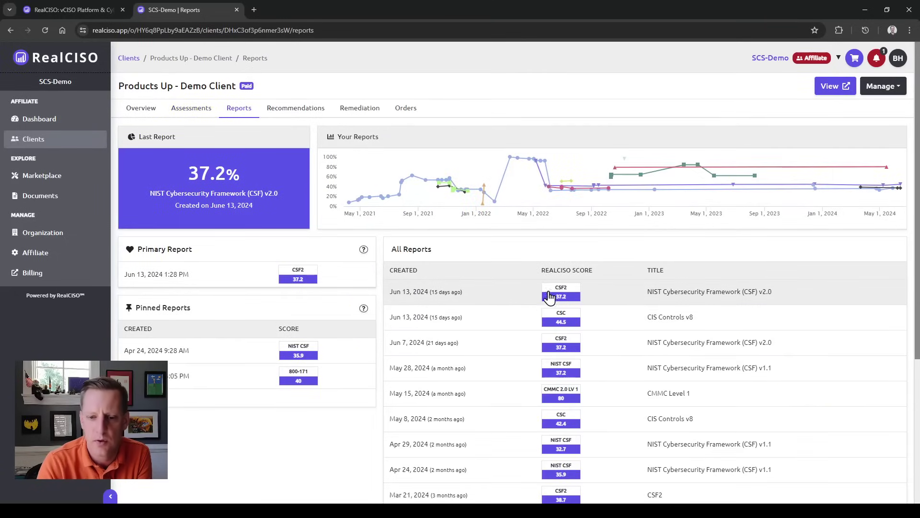
scroll(527, 302, "down", 1)
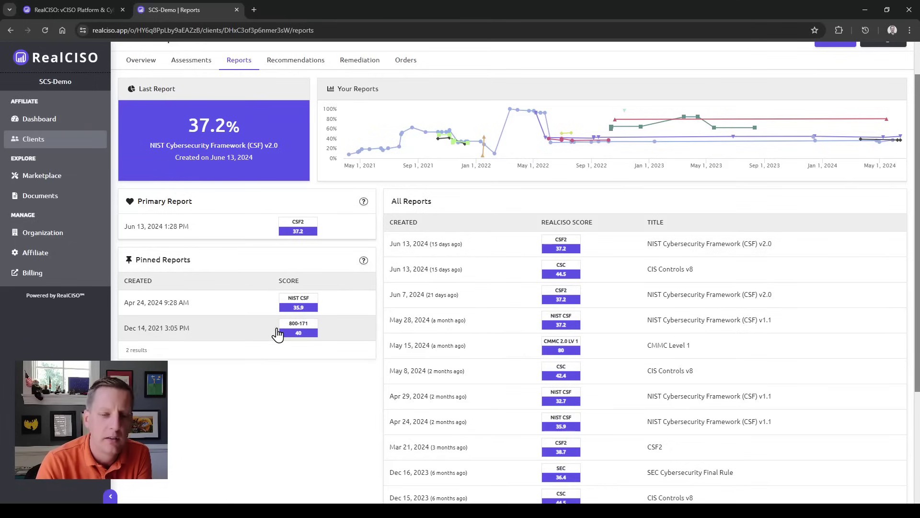
scroll(341, 312, "up", 1)
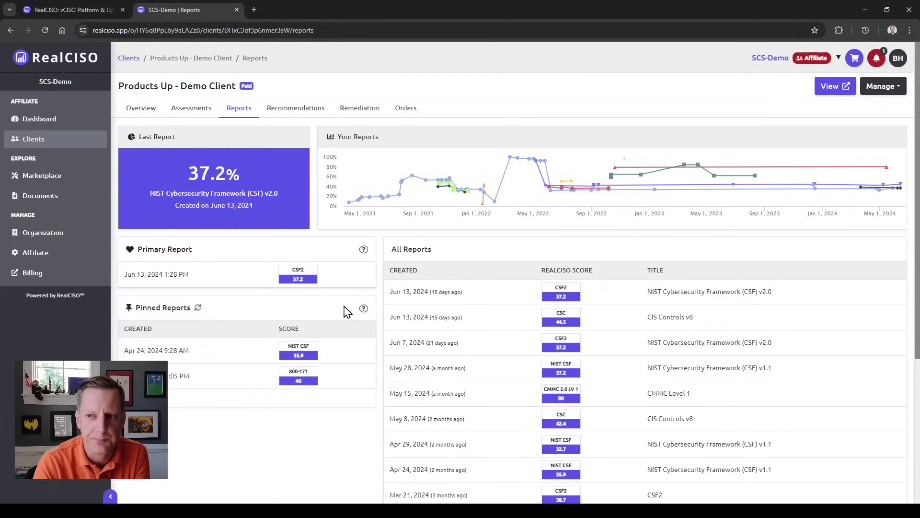
left_click(880, 86)
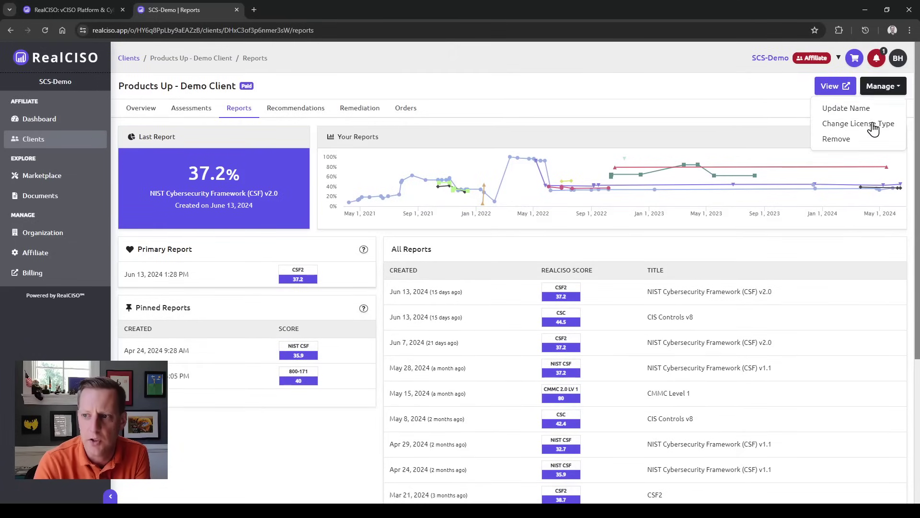
Step: View available license types without changing the Paid license, then open the client's own dashboard in a new tab
left_click(873, 126)
left_click(775, 143)
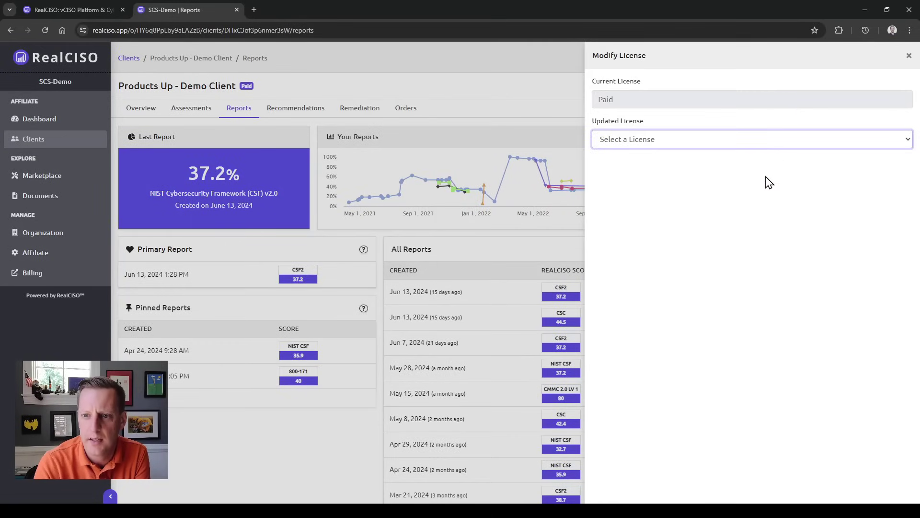
left_click(539, 97)
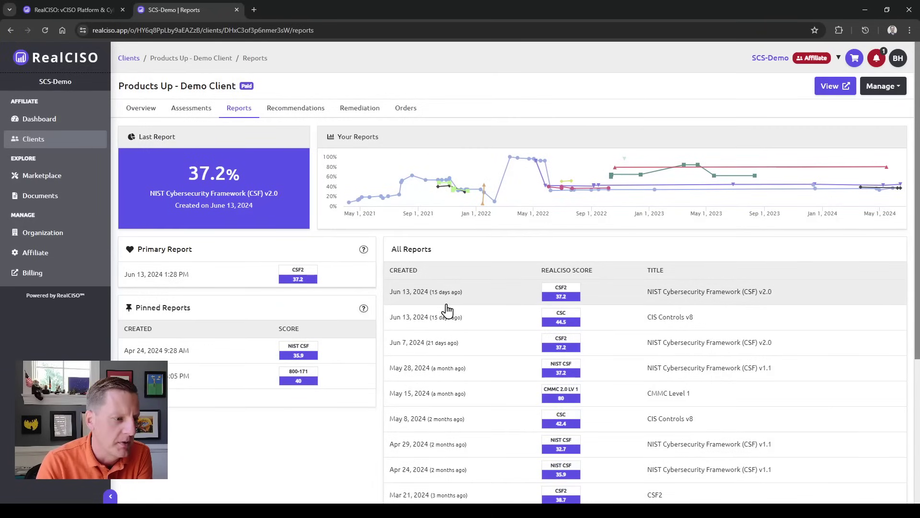
left_click(126, 110)
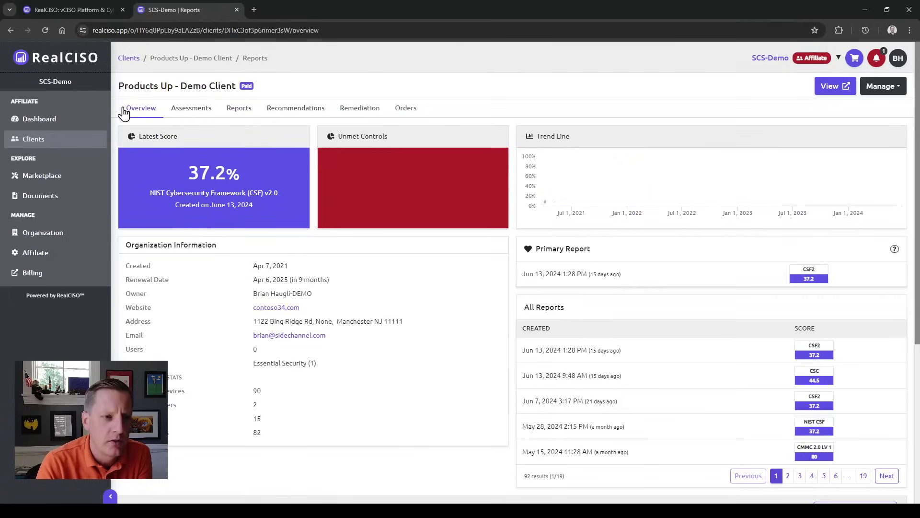
left_click(837, 87)
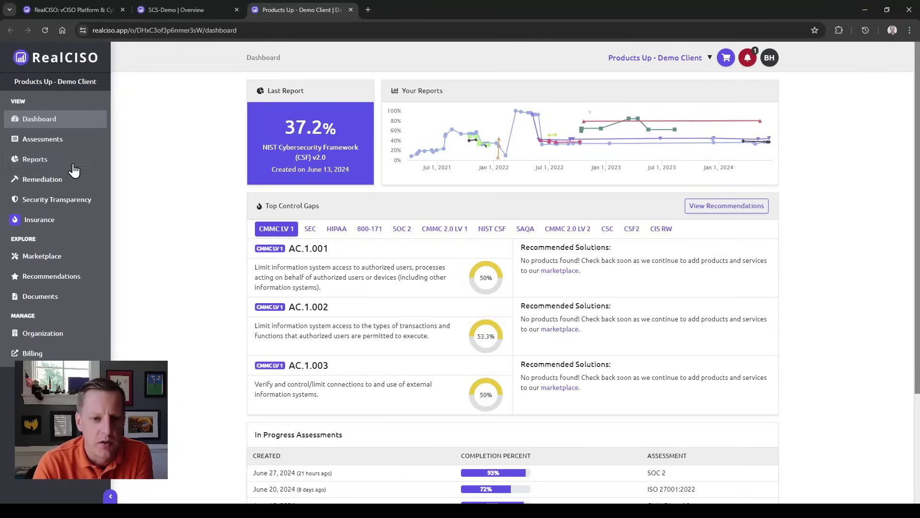
Step: Open the client's Assessments page, browse available frameworks, and return to the Your Assessments table
left_click(64, 143)
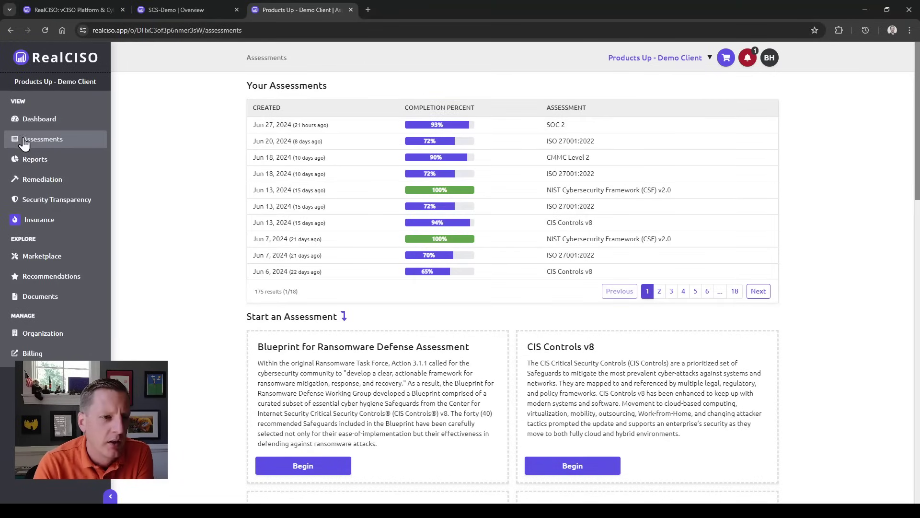
scroll(206, 196, "down", 2)
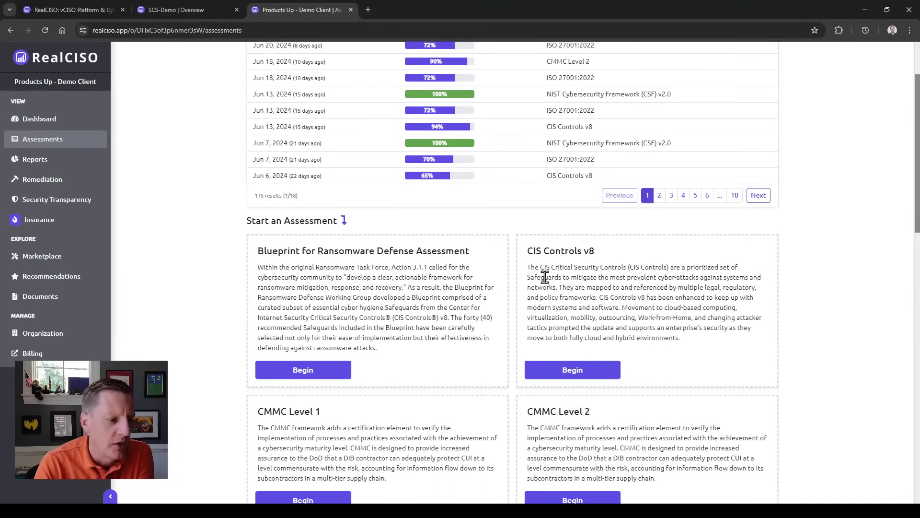
scroll(545, 277, "down", 3)
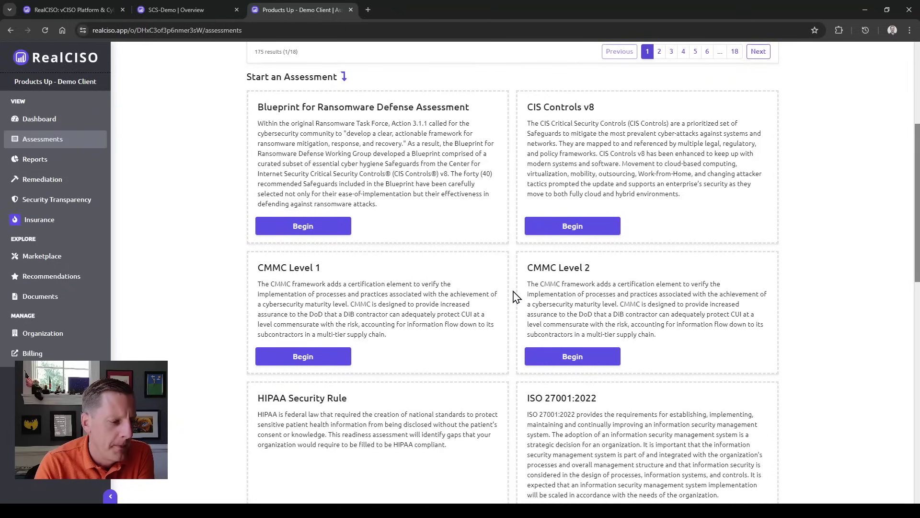
scroll(516, 296, "up", 5)
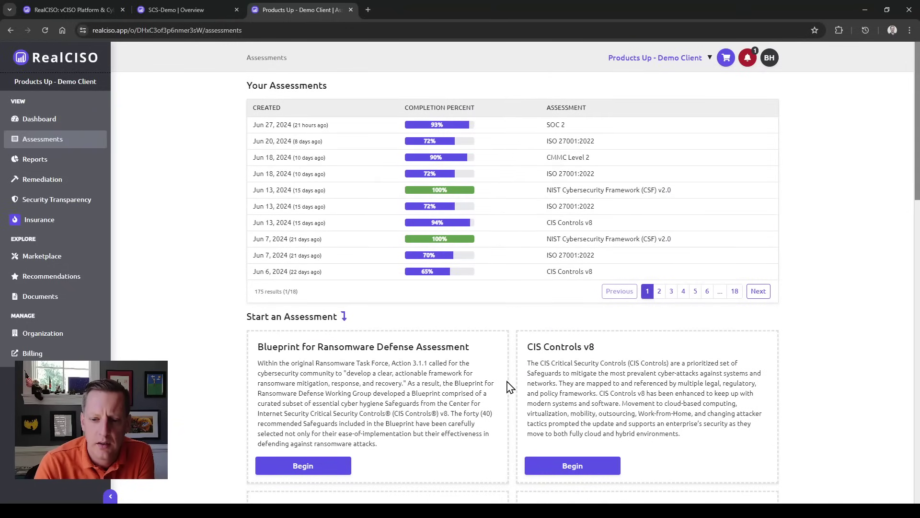
left_click(571, 463)
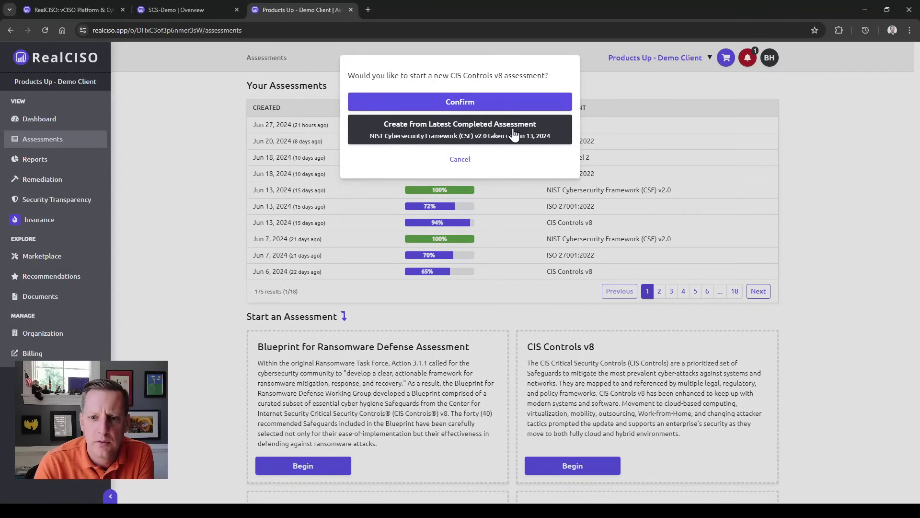
left_click(215, 143)
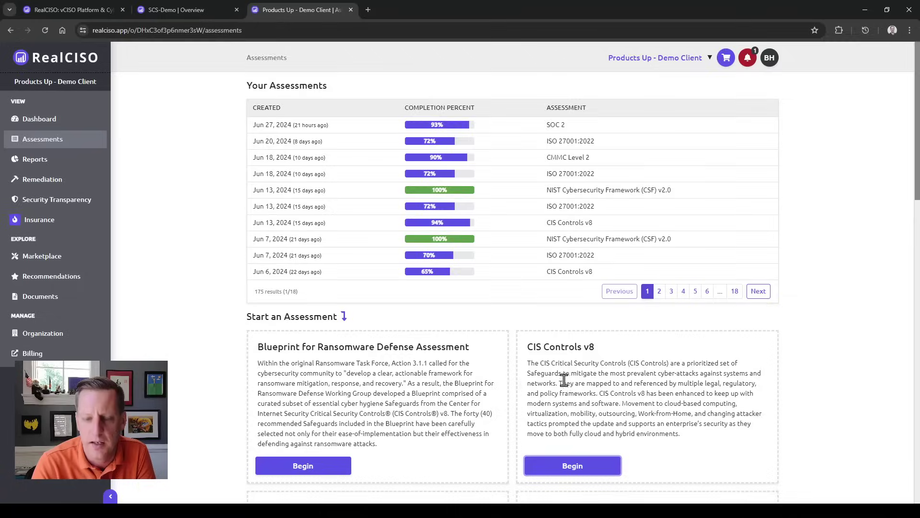
scroll(560, 369, "down", 3)
scroll(560, 363, "up", 3)
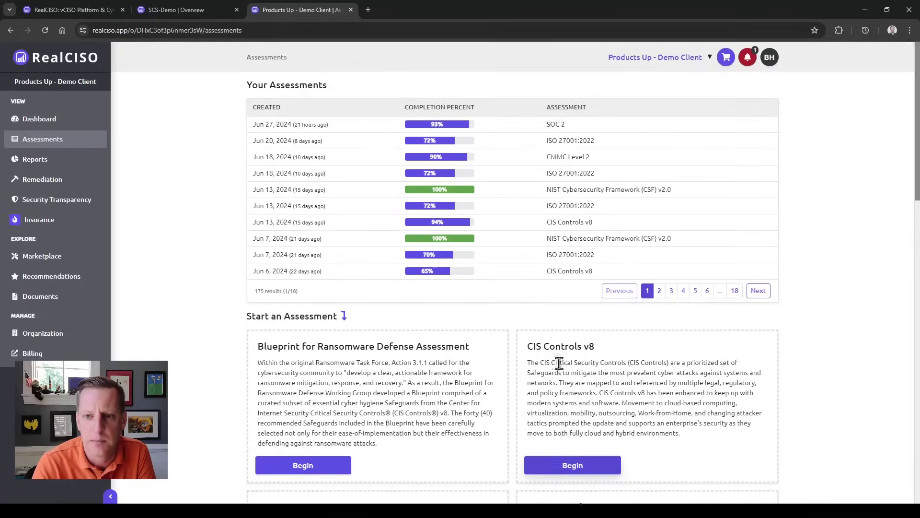
Step: Open the Jun 13 NIST CSF v2.0 assessment and jump to the Application Development section
left_click(341, 197)
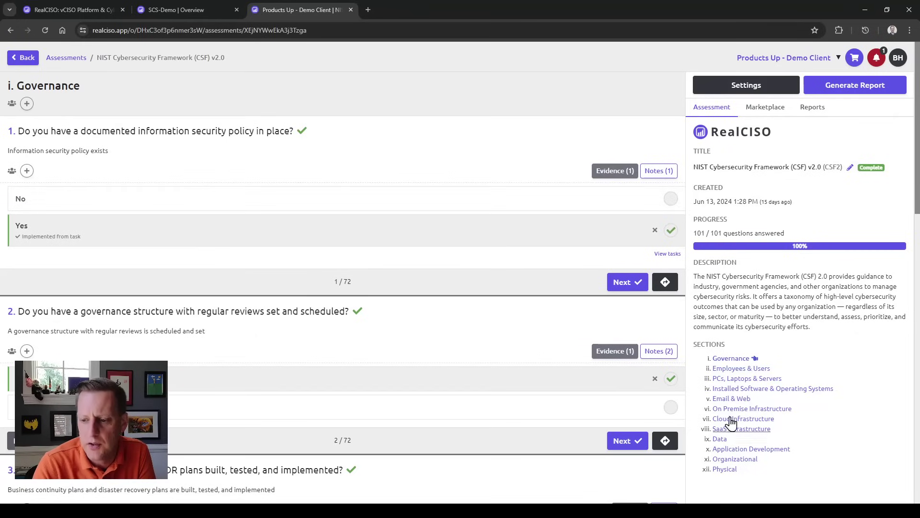
left_click(741, 389)
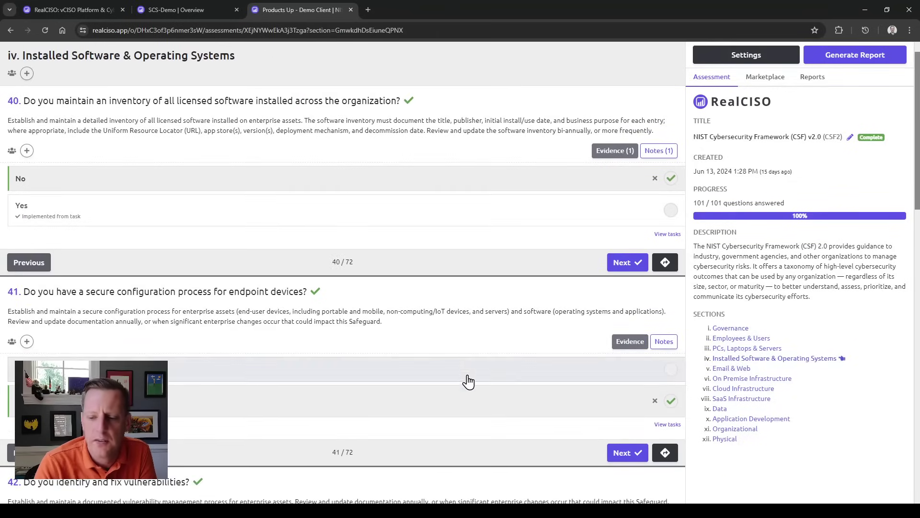
left_click(756, 420)
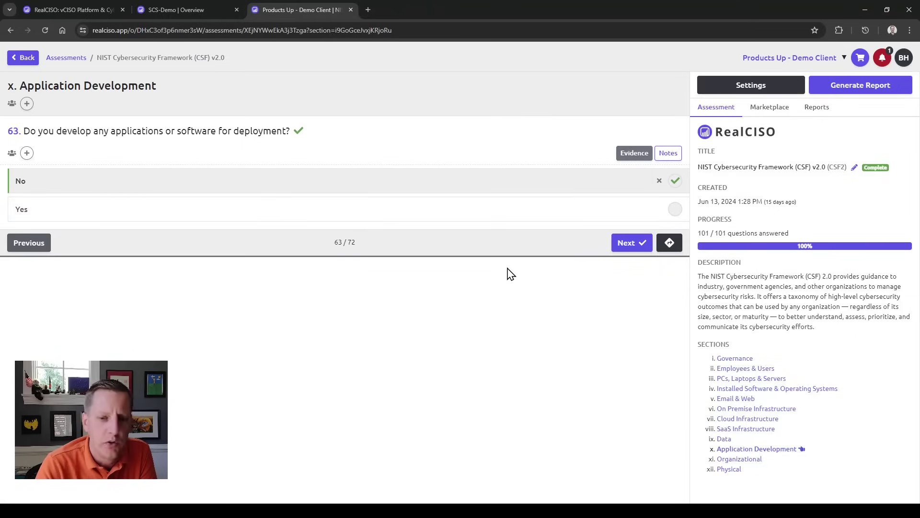
Step: Switch question 63 to Yes to view follow-ups, then set it back to No
left_click(539, 210)
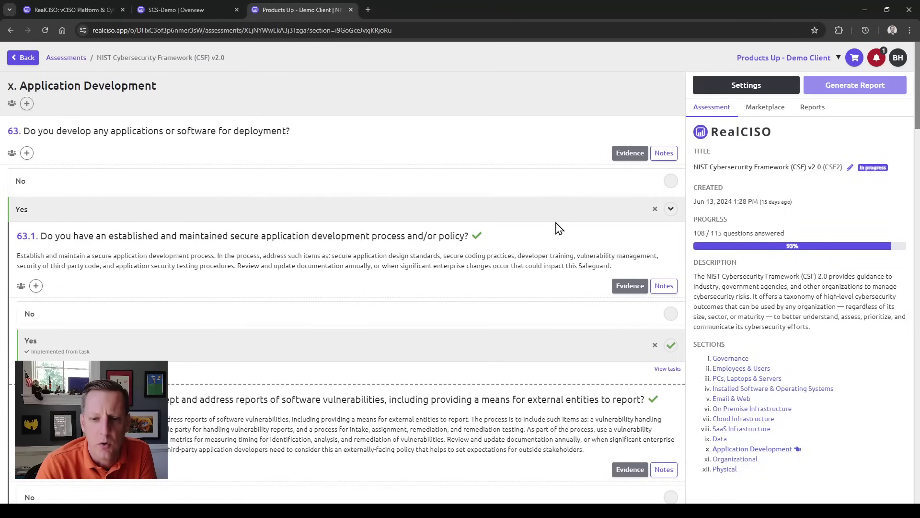
scroll(544, 422, "down", 2)
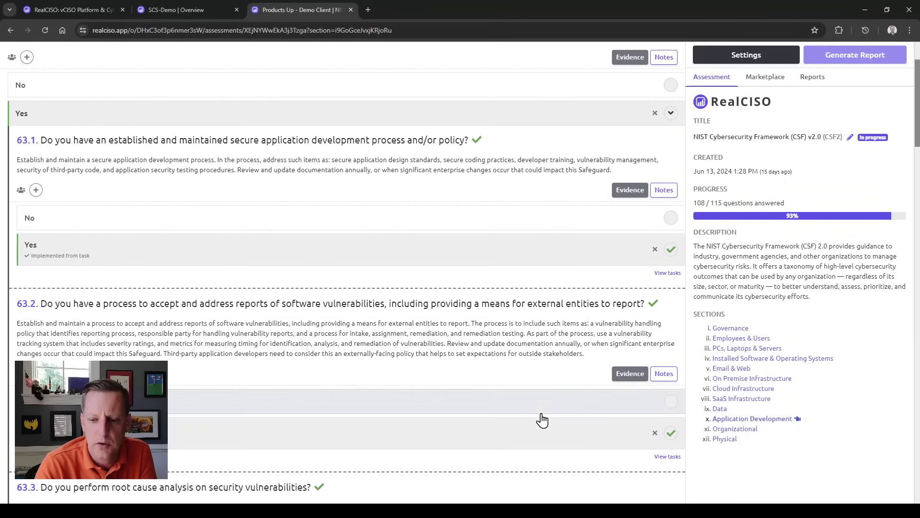
left_click(623, 87)
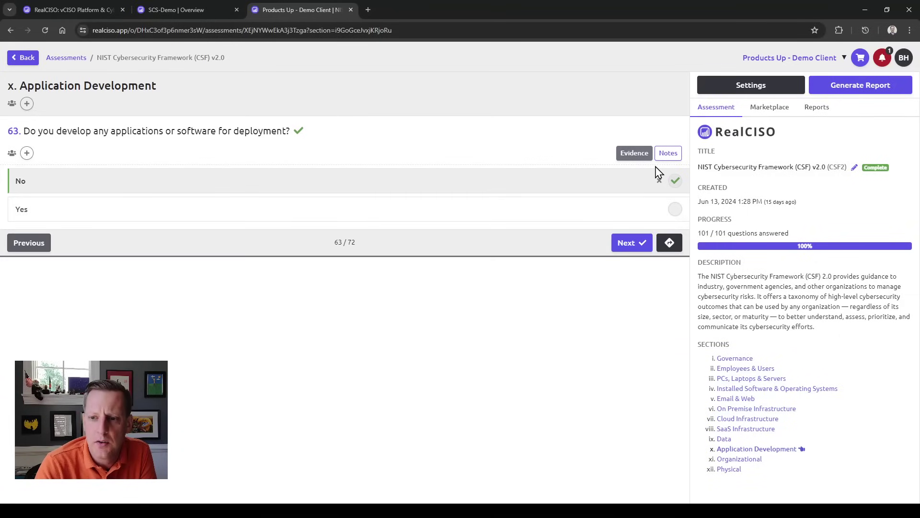
left_click(27, 153)
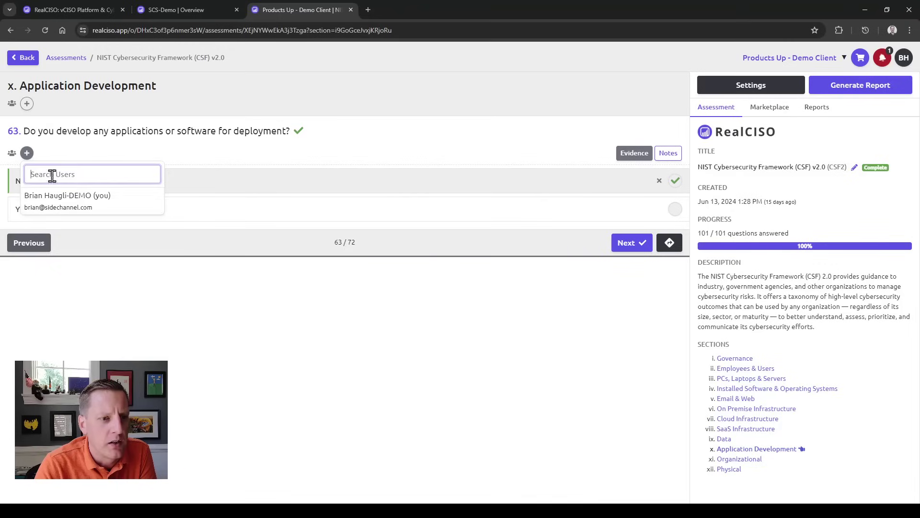
left_click(26, 104)
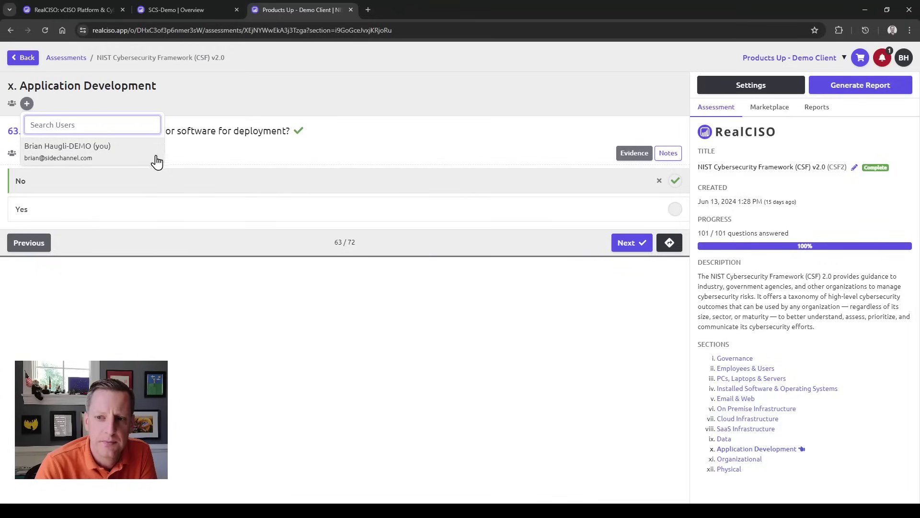
left_click(630, 153)
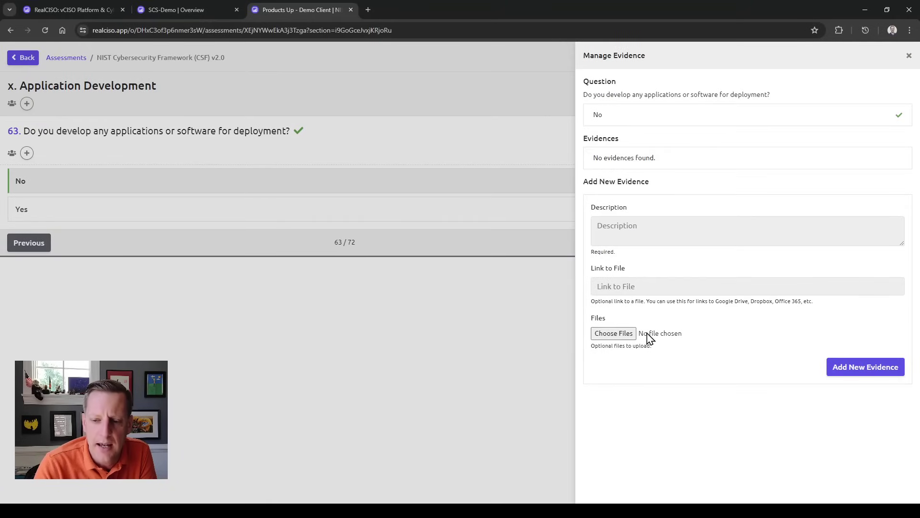
left_click(653, 286)
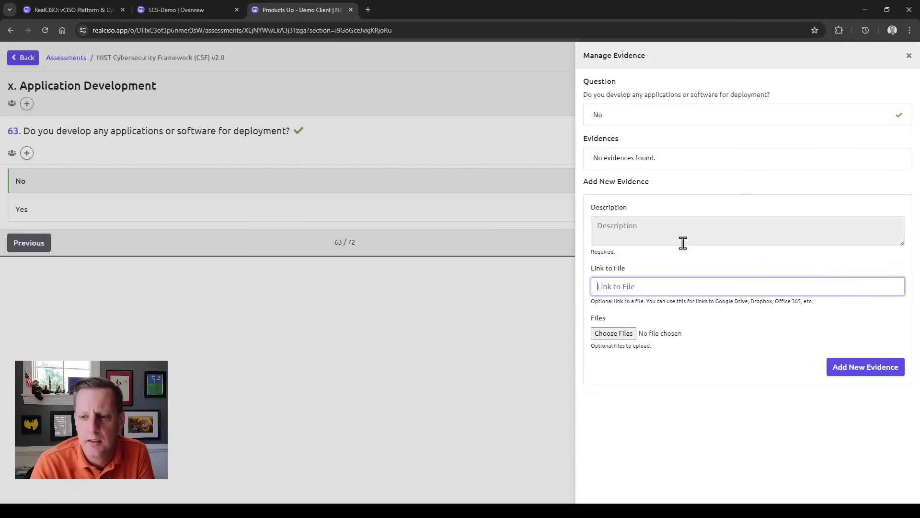
left_click(635, 239)
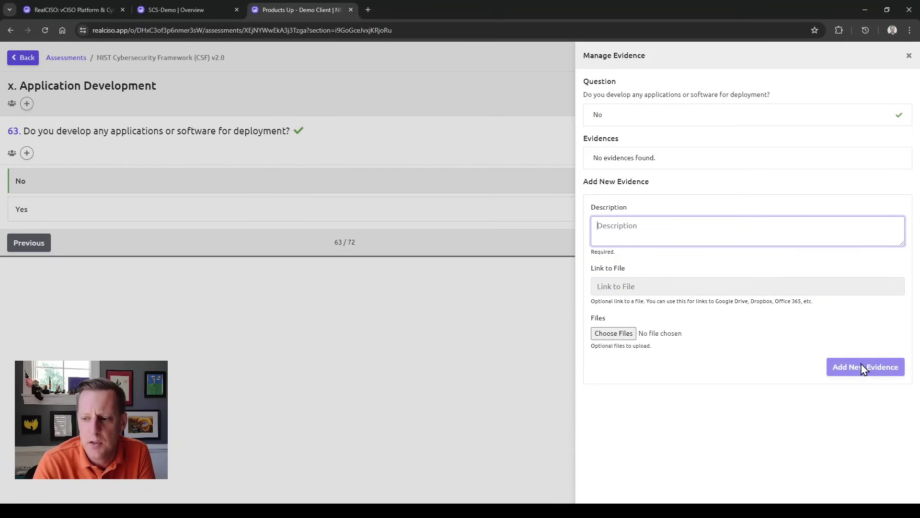
left_click(909, 56)
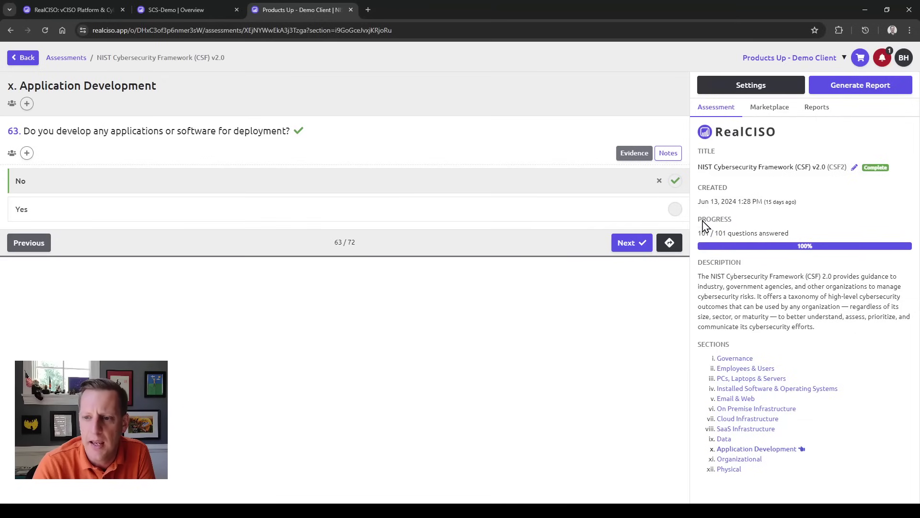
Step: Generate and confirm a new report from the NIST CSF v2.0 assessment
left_click(635, 247)
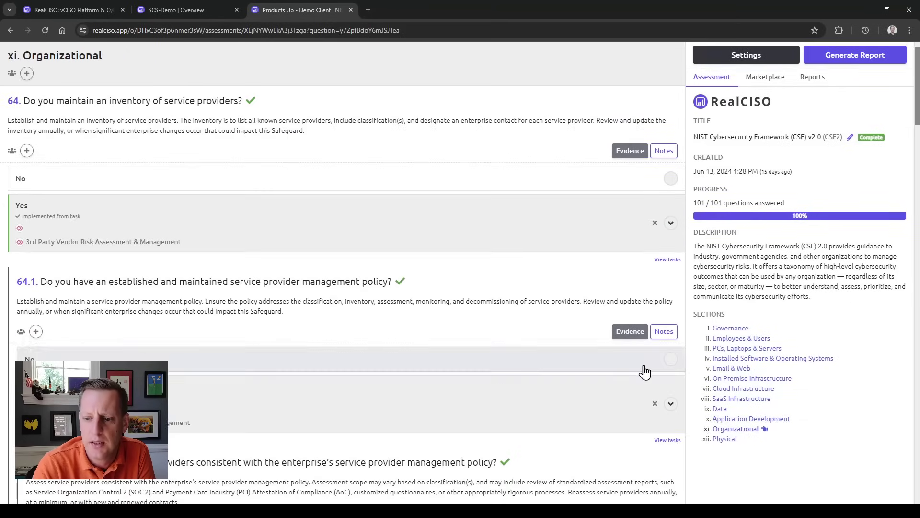
left_click(860, 62)
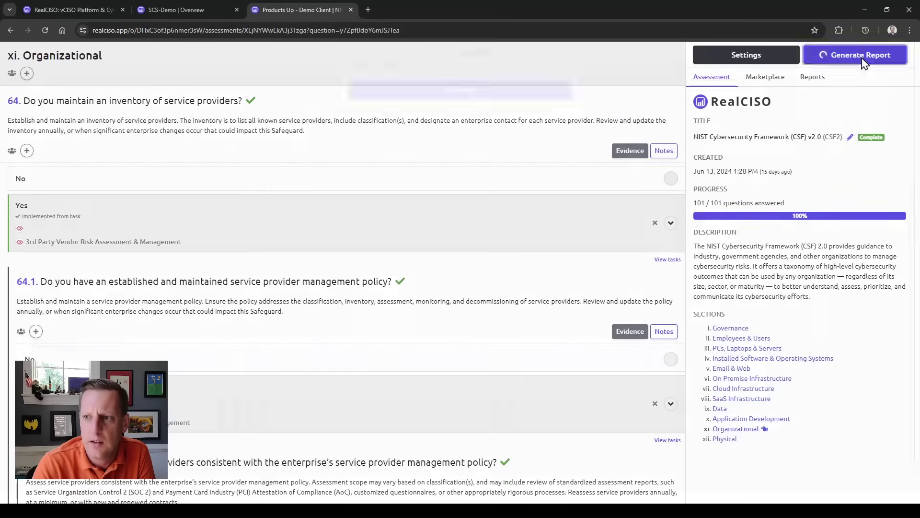
left_click(501, 120)
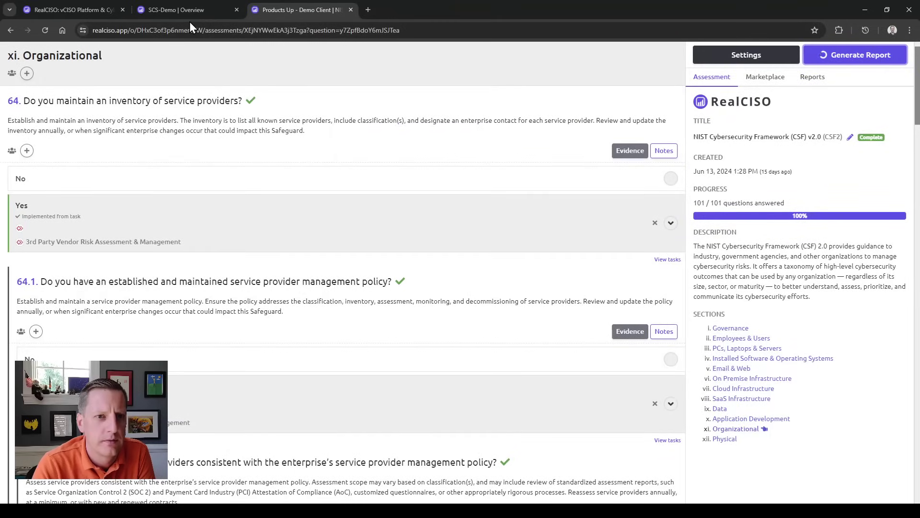
Step: Open the client's latest NIST CSF v2.0 report scoring 37.2% and close the extra assessment tab
left_click(197, 12)
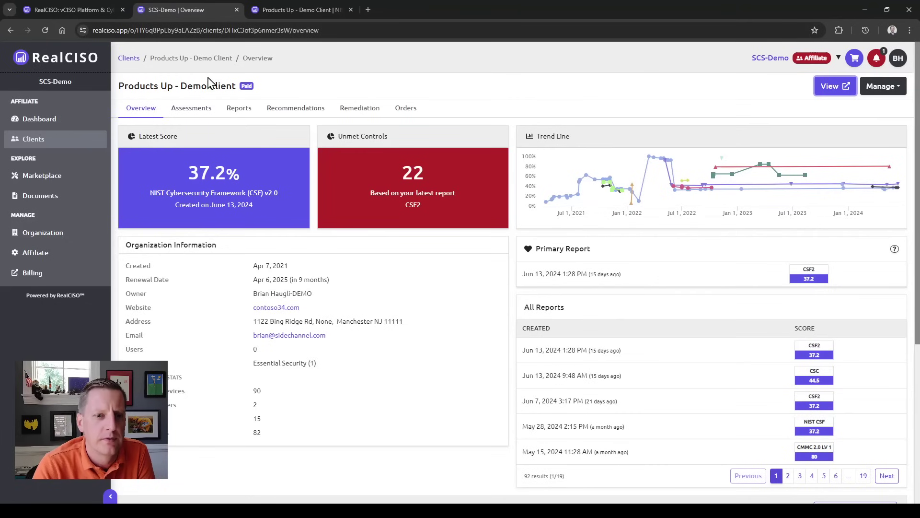
left_click(220, 200)
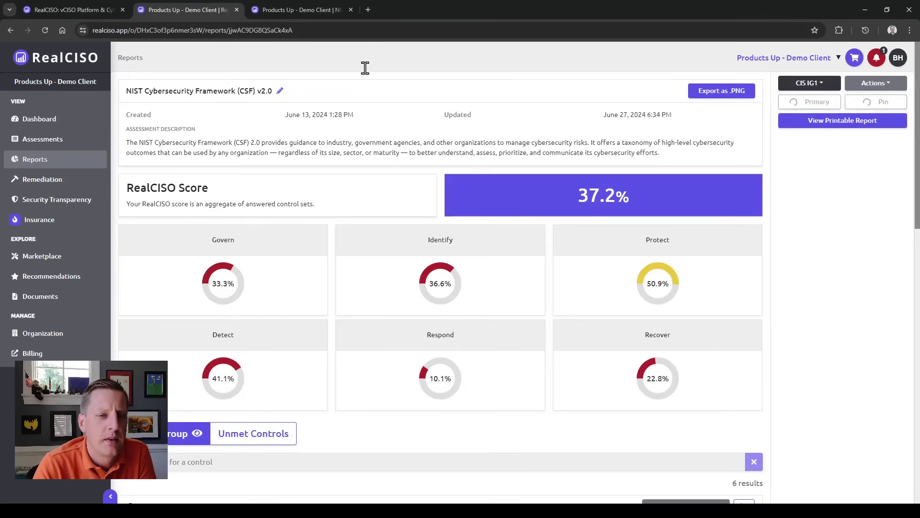
left_click(350, 9)
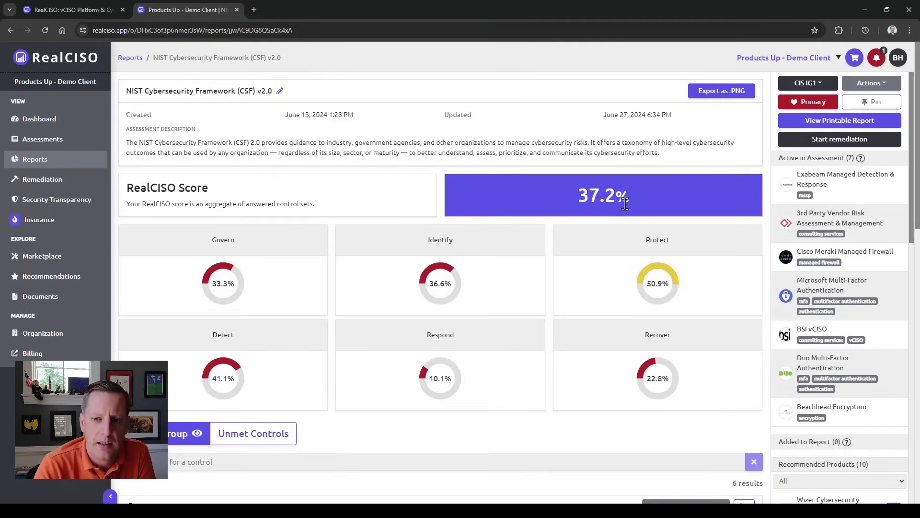
Step: Scroll the CSF 2.0 report from its 37.2% score down to the controls grouped by function, Govern at 21/63
left_click_drag(571, 194, 654, 196)
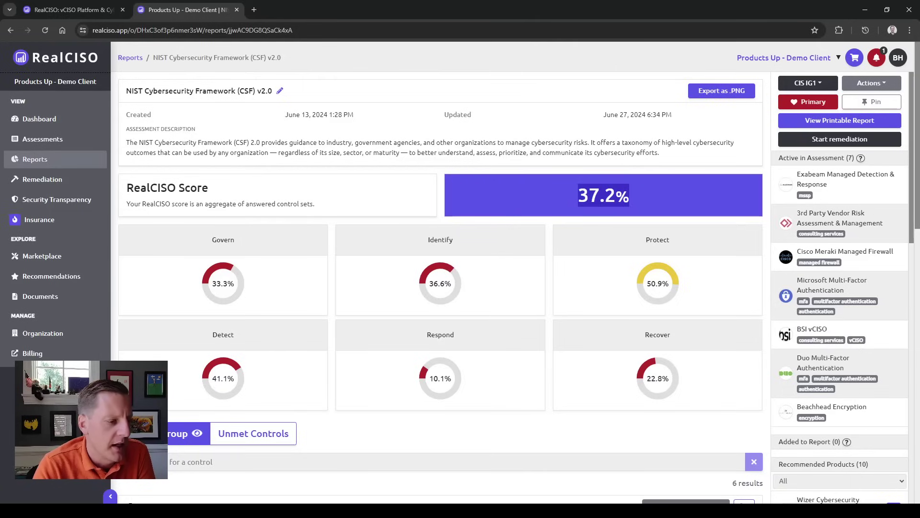
left_click(632, 202)
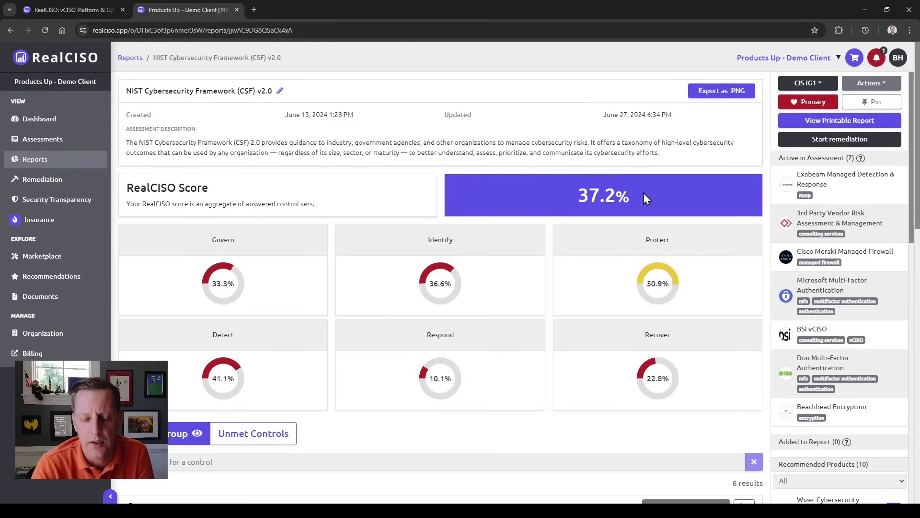
scroll(343, 228, "down", 1)
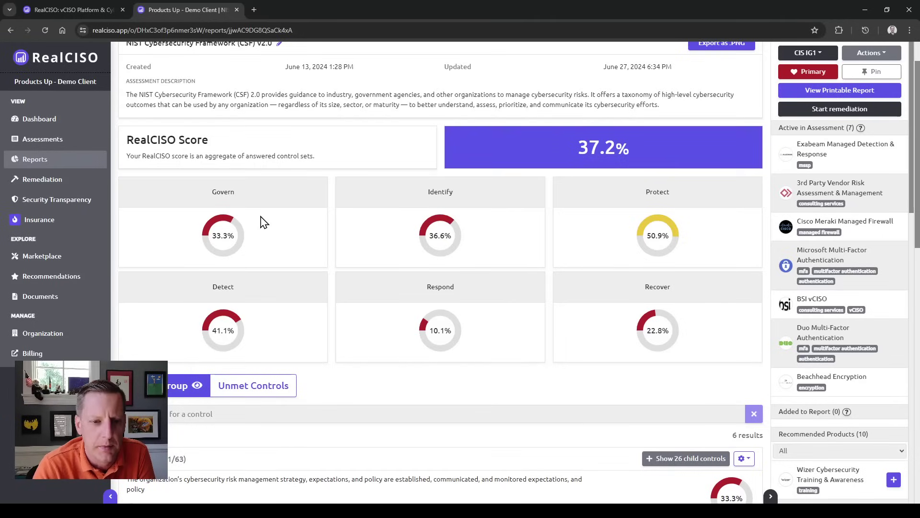
left_click_drag(211, 191, 253, 196)
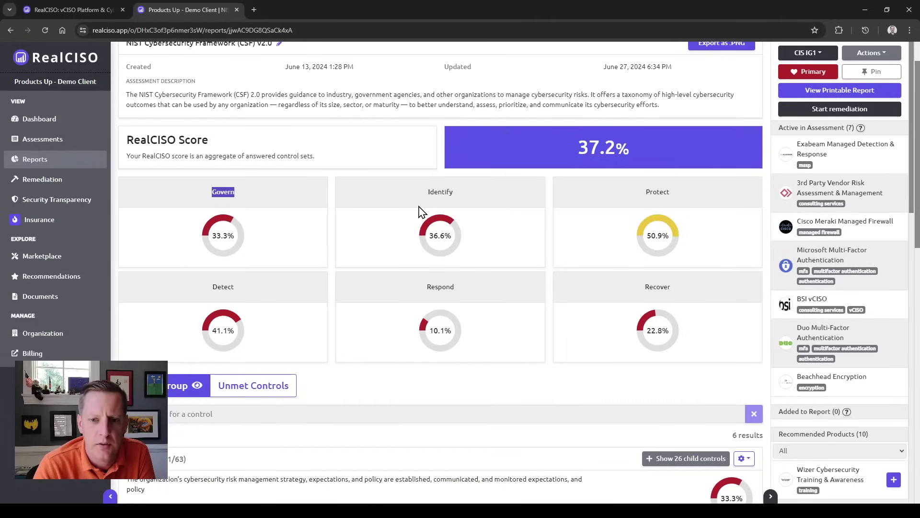
scroll(422, 210, "up", 1)
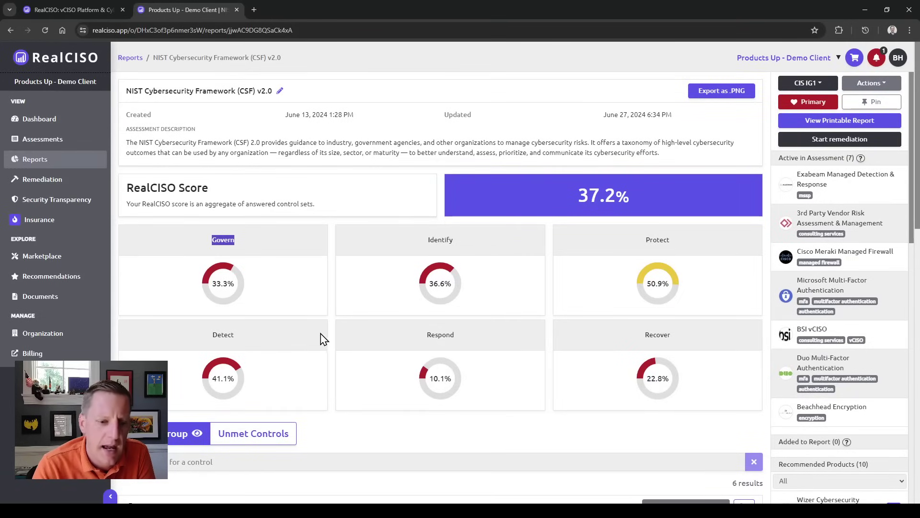
scroll(316, 335, "down", 1)
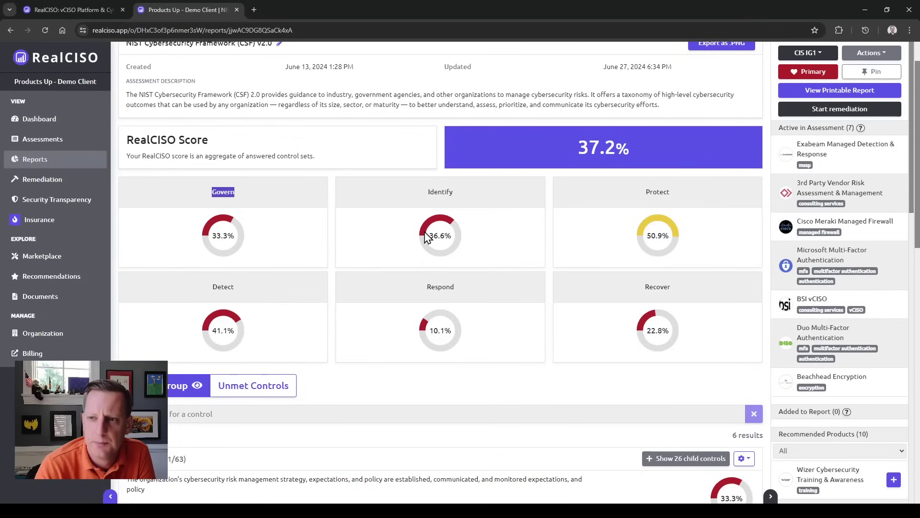
scroll(428, 238, "up", 1)
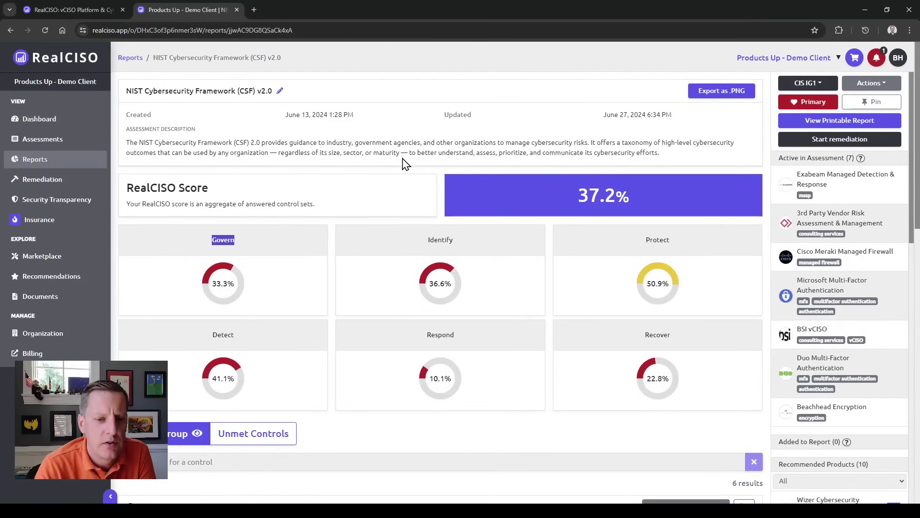
scroll(403, 163, "down", 6)
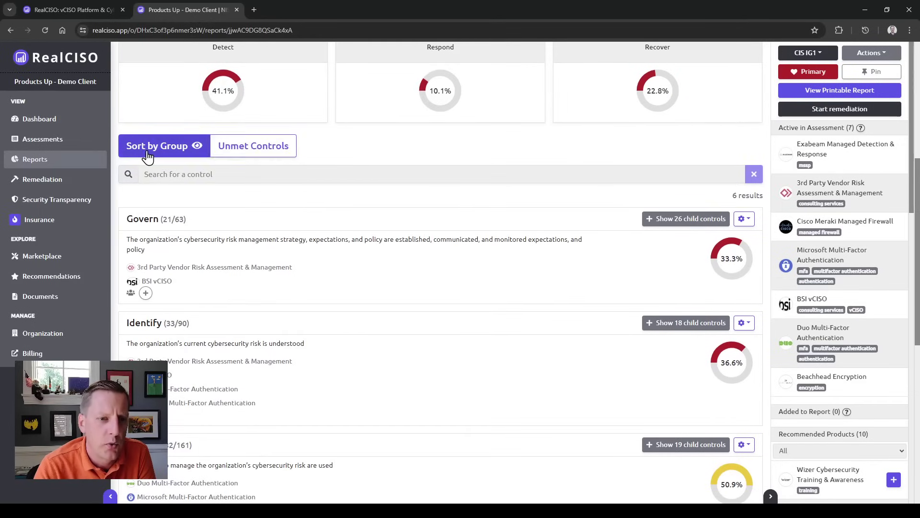
Step: Switch to the Unmet Controls view and dismiss the assign-user popup for GV.OC-01 without assigning
left_click(267, 145)
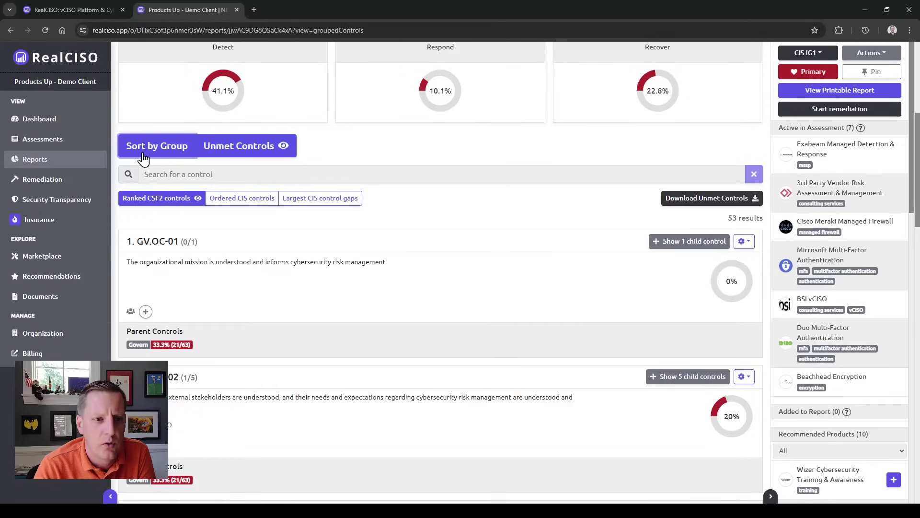
left_click(143, 155)
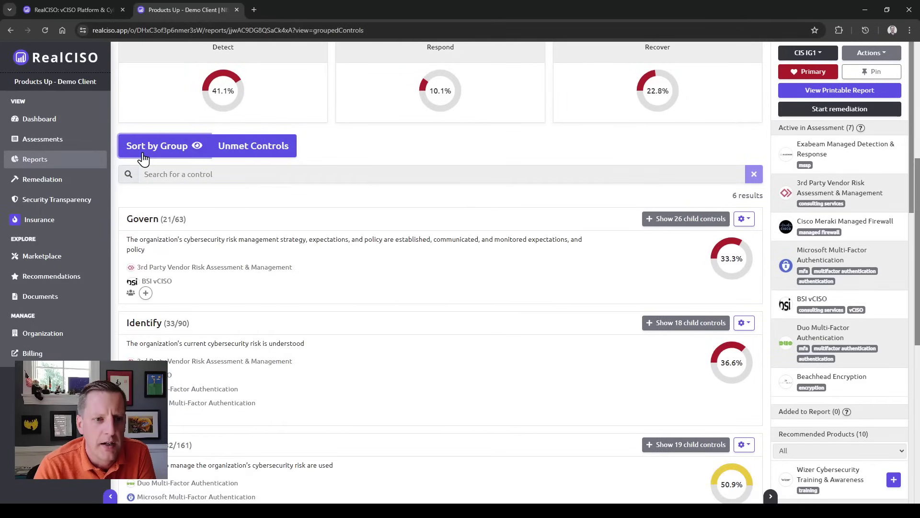
left_click(254, 156)
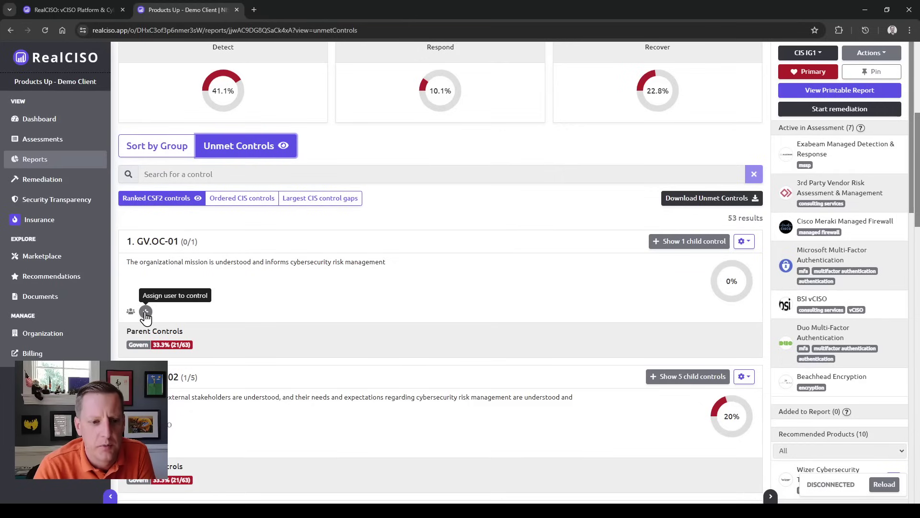
left_click(146, 312)
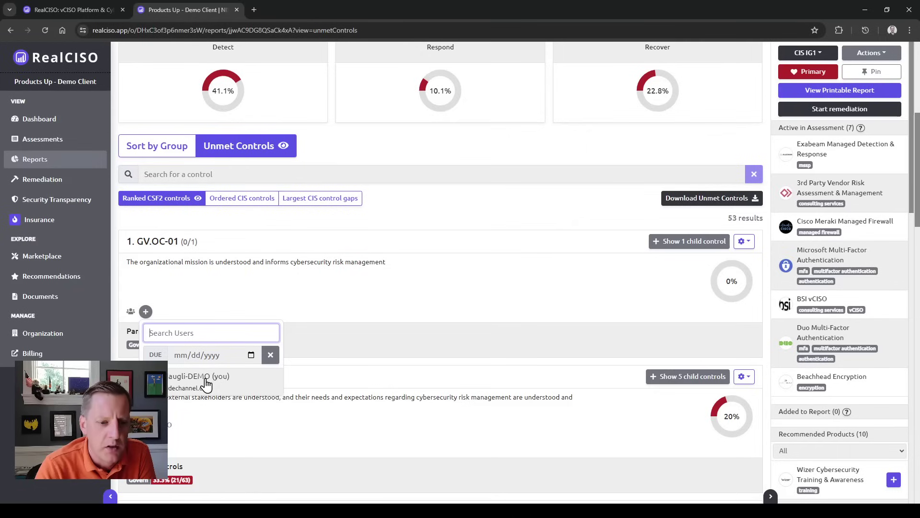
left_click(243, 355)
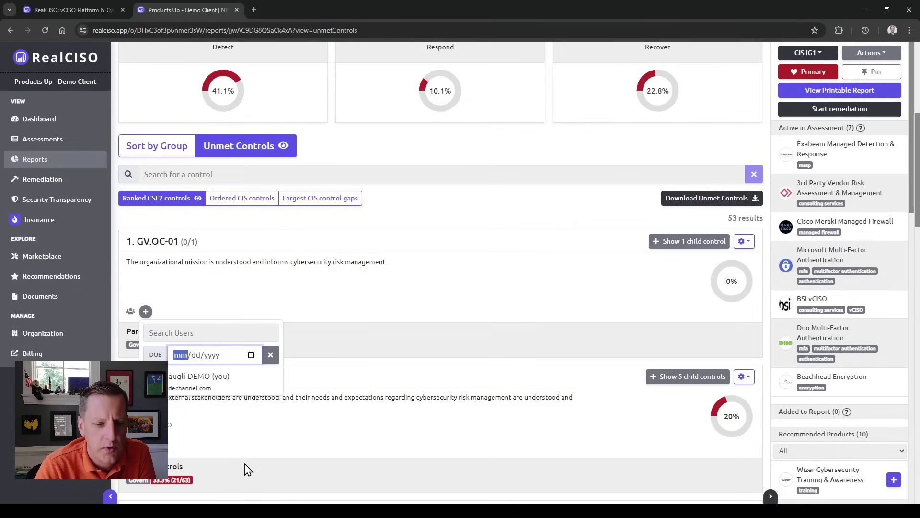
left_click(469, 281)
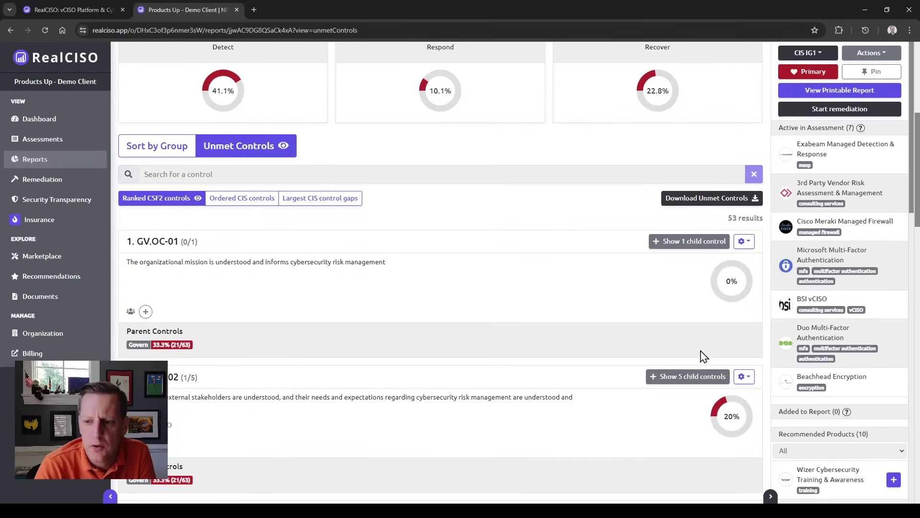
Step: Expand GV.OC-02's 5 child controls and read the remediation process control and its No answer
left_click(705, 376)
scroll(692, 321, "down", 4)
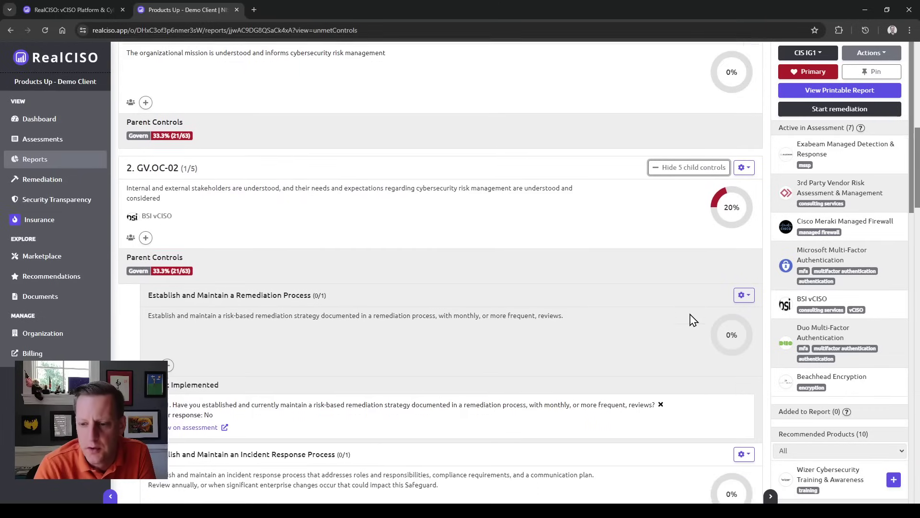
scroll(690, 321, "down", 1)
left_click_drag(147, 265, 329, 271)
left_click(330, 287)
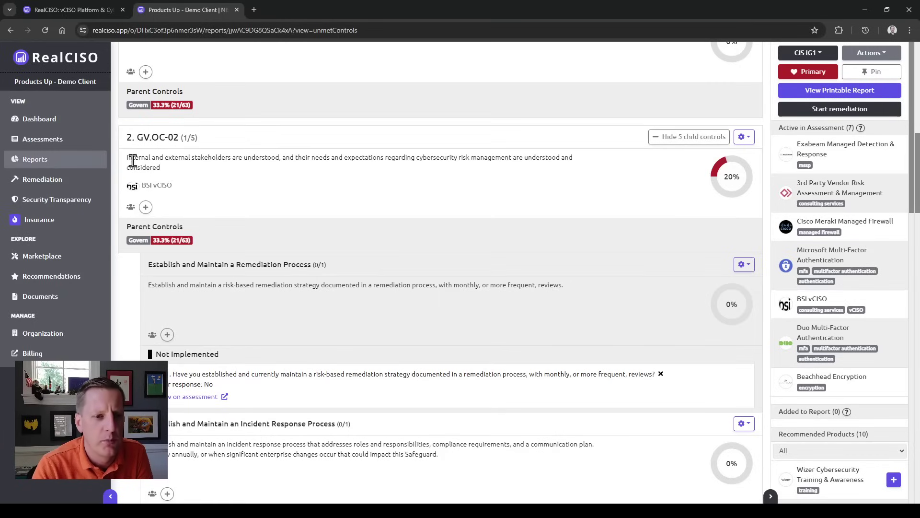
left_click_drag(127, 158, 182, 174)
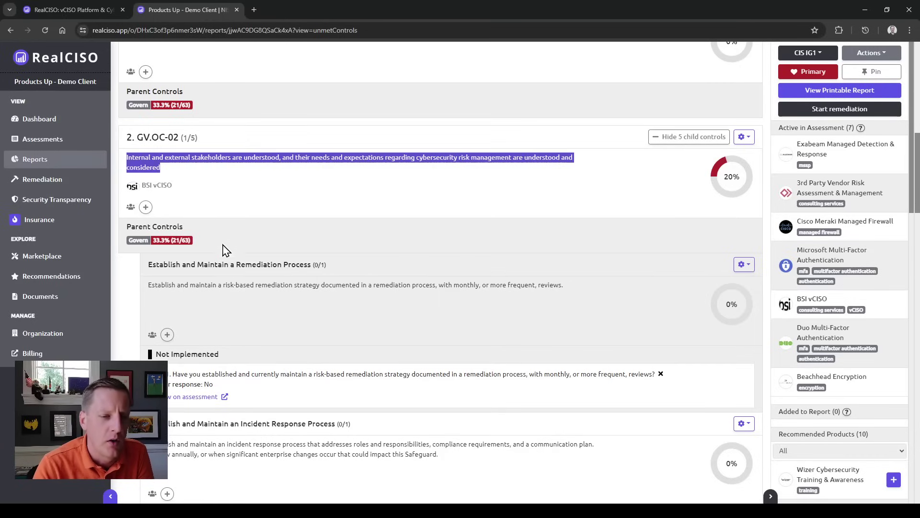
left_click_drag(145, 266, 148, 285)
left_click_drag(471, 277, 589, 294)
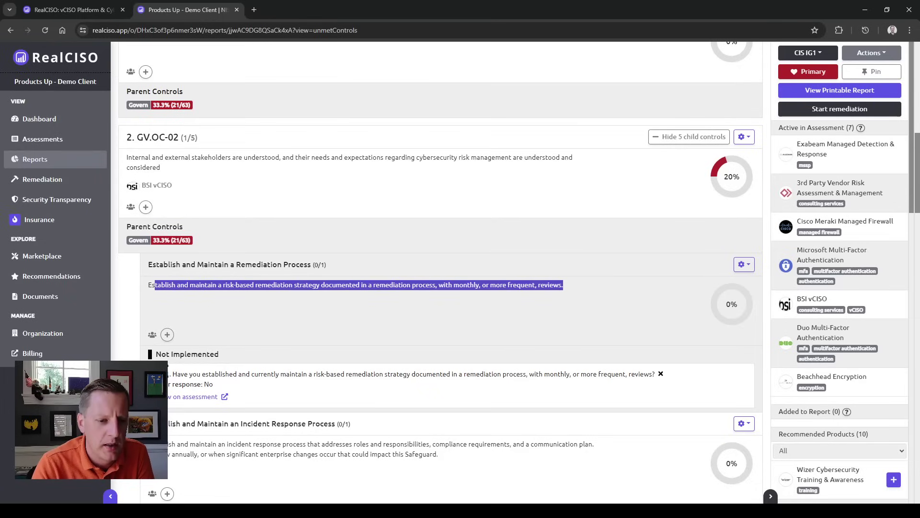
left_click_drag(171, 377, 187, 406)
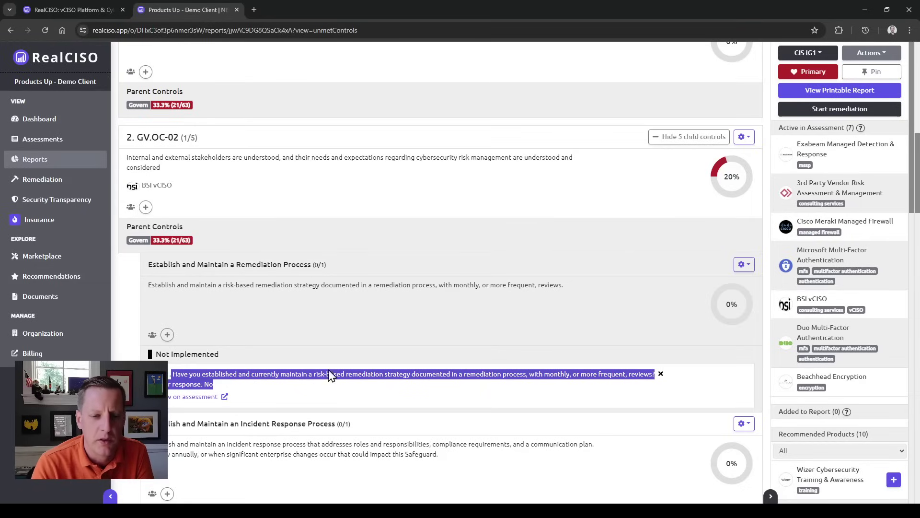
left_click(641, 298)
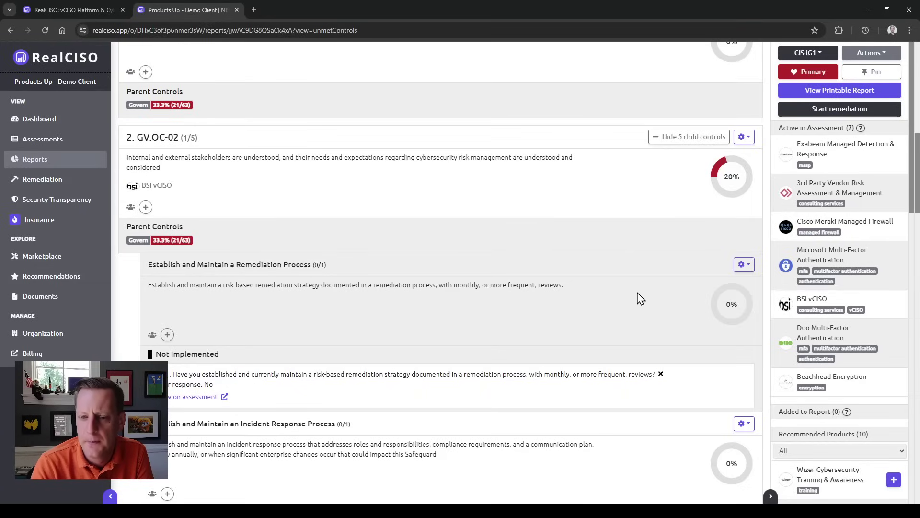
Step: Check the action options for the remediation process and GV.OC-02 controls, scroll the list, and return to the top
left_click(740, 265)
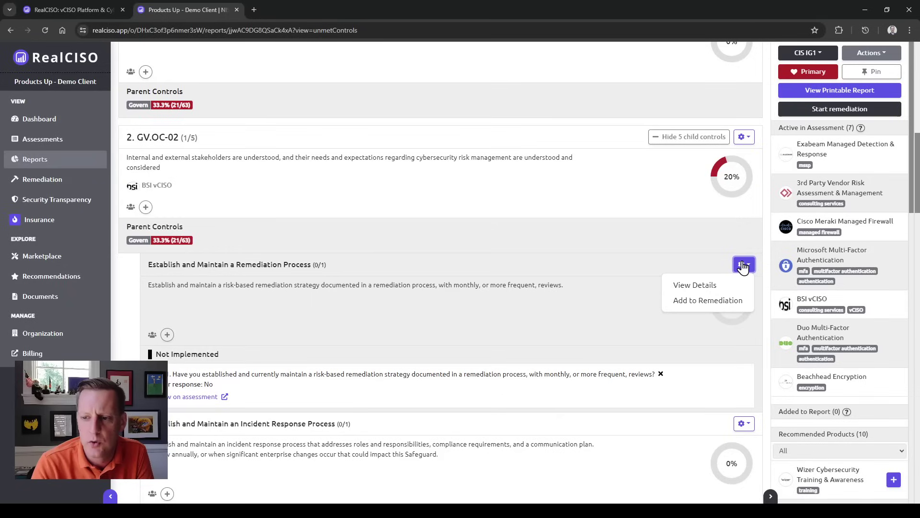
left_click(750, 140)
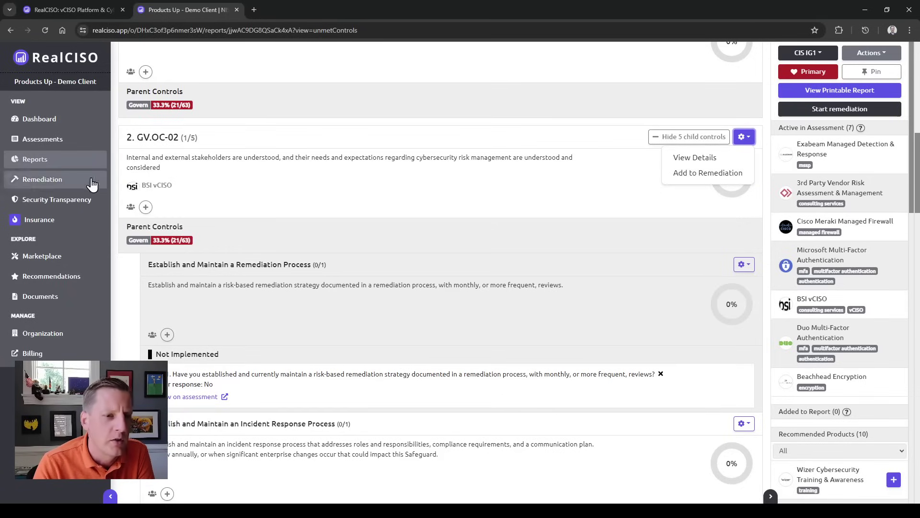
left_click(413, 248)
scroll(450, 255, "down", 4)
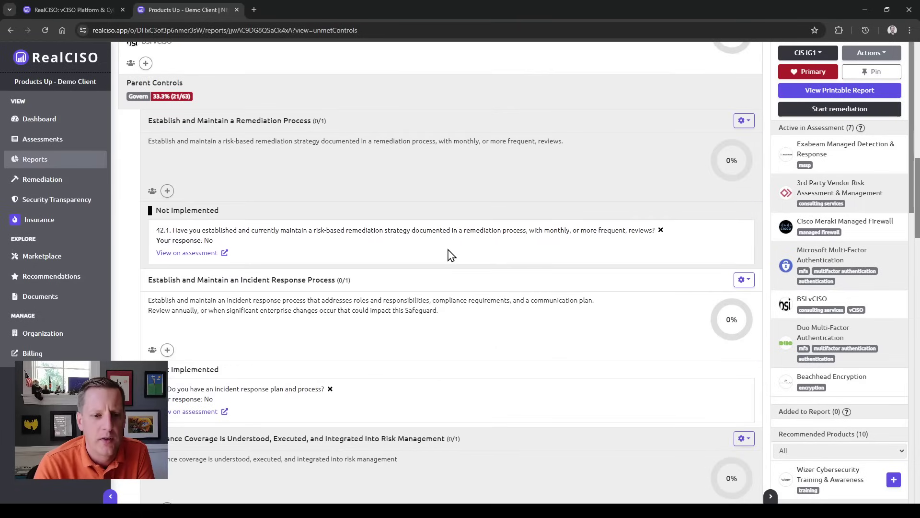
scroll(450, 255, "down", 1)
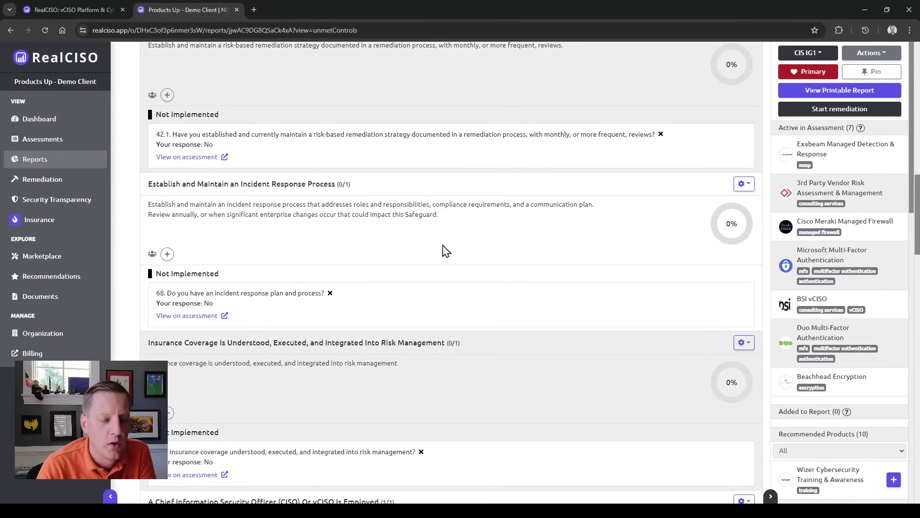
scroll(461, 248, "down", 6)
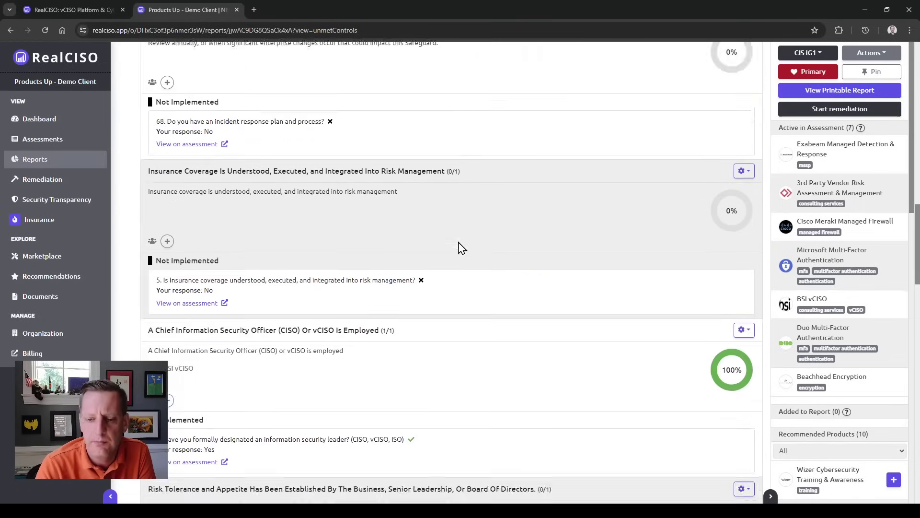
scroll(463, 249, "down", 5)
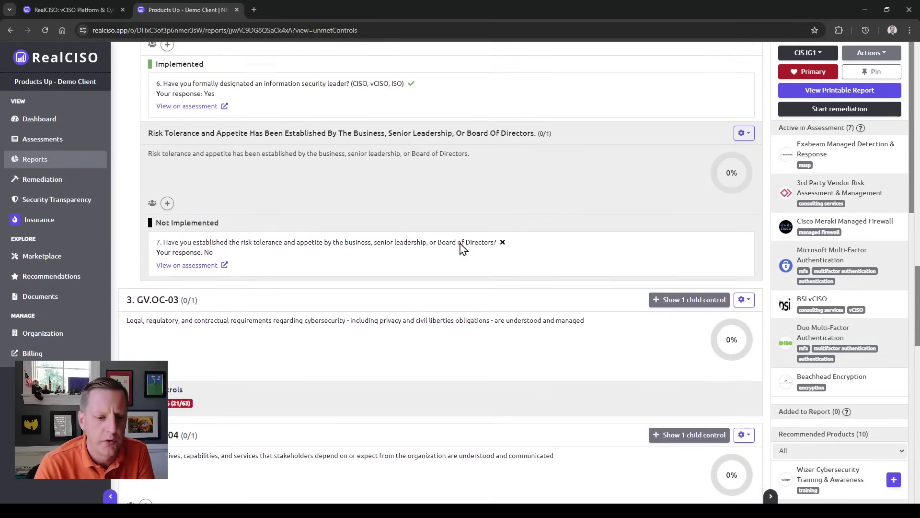
key("Home")
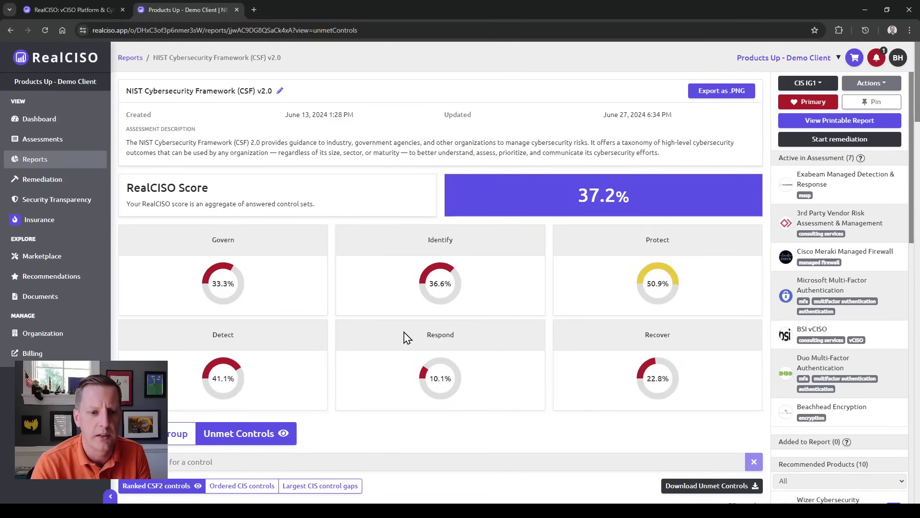
Step: Open the Incident Response Tabletop Exercise ($4,500.00 one-time) from Recommended Products in a new tab
scroll(877, 254, "down", 1)
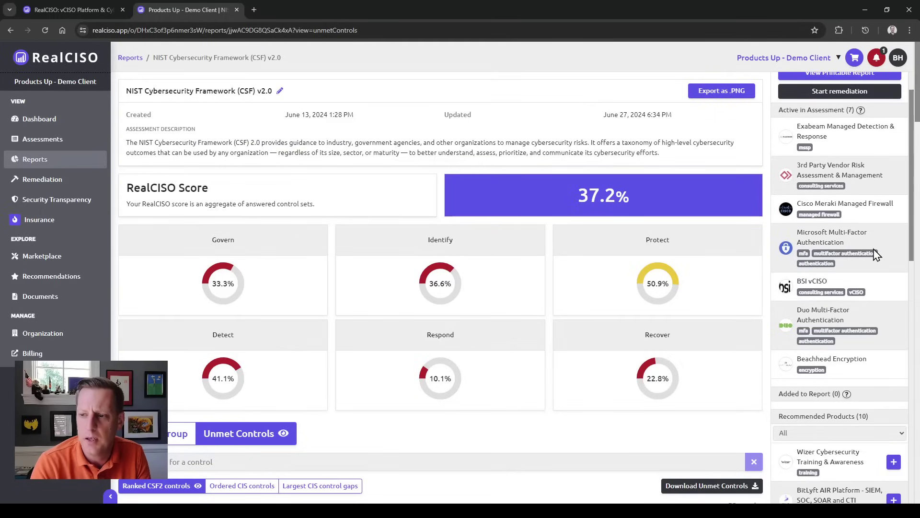
scroll(876, 254, "down", 6)
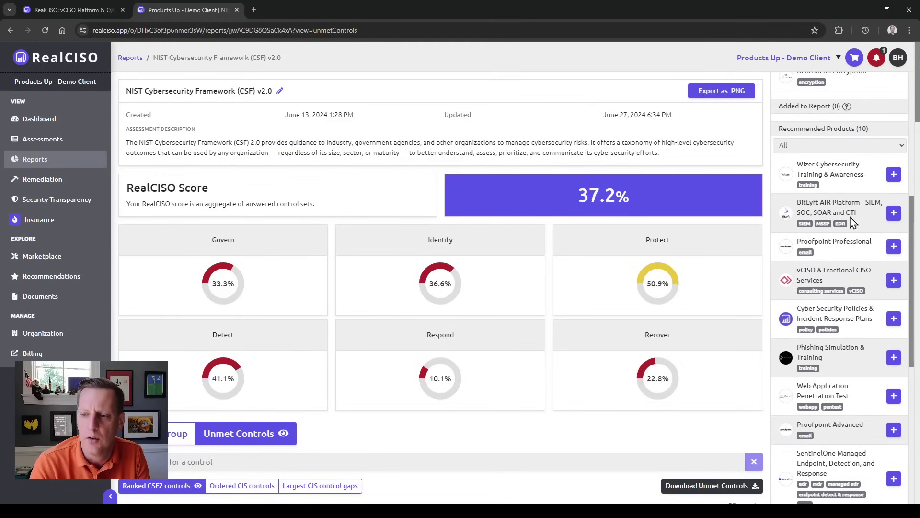
scroll(853, 206, "down", 1)
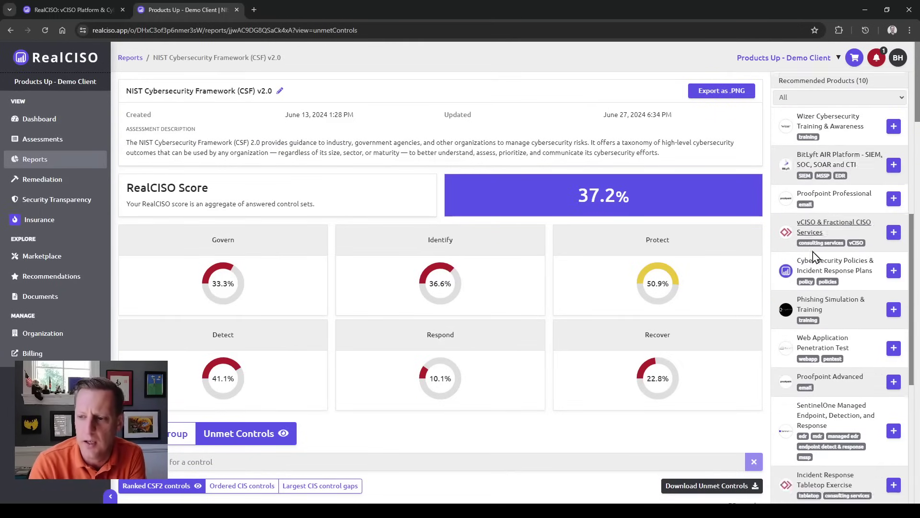
scroll(815, 268, "down", 1)
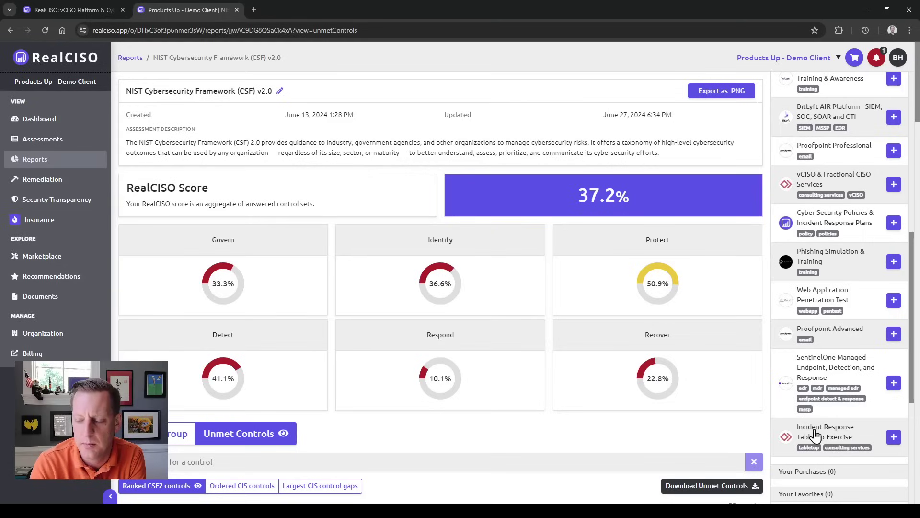
left_click(815, 437, "ctrl")
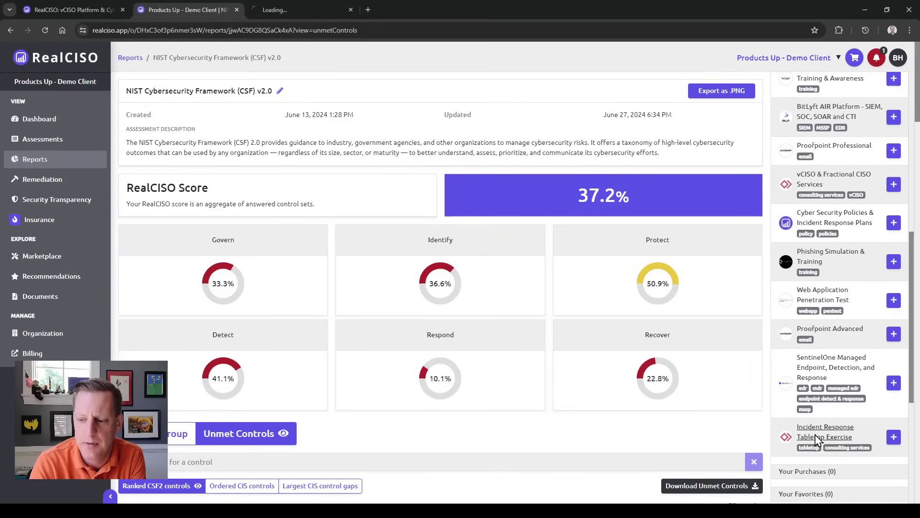
left_click(297, 9)
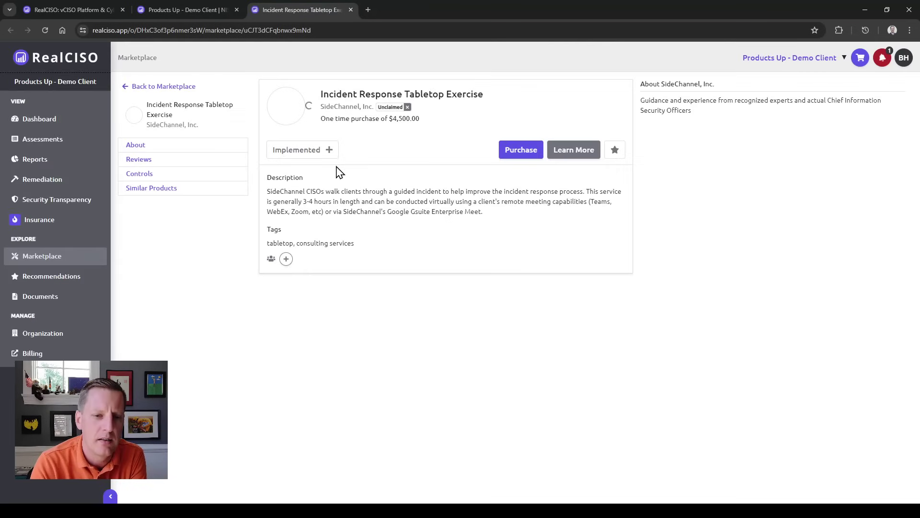
Step: Switch back to the 'Products Up - Demo Client | NIST' tab showing the 37.2% CSF report
scroll(267, 312, "down", 13)
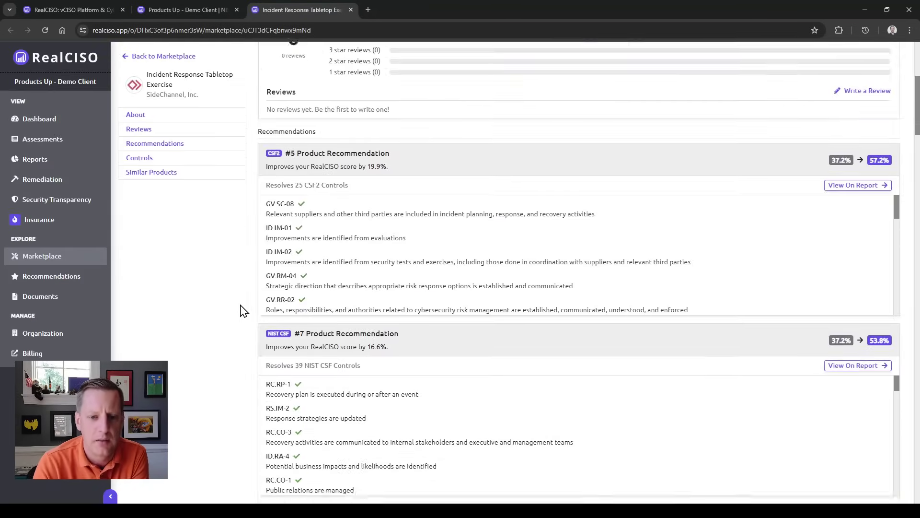
scroll(244, 313, "down", 15)
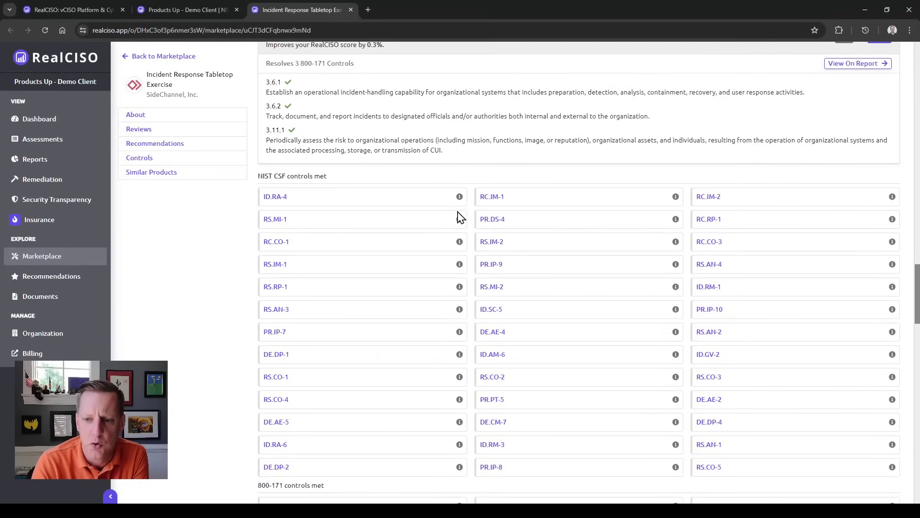
mouse_move(459, 245)
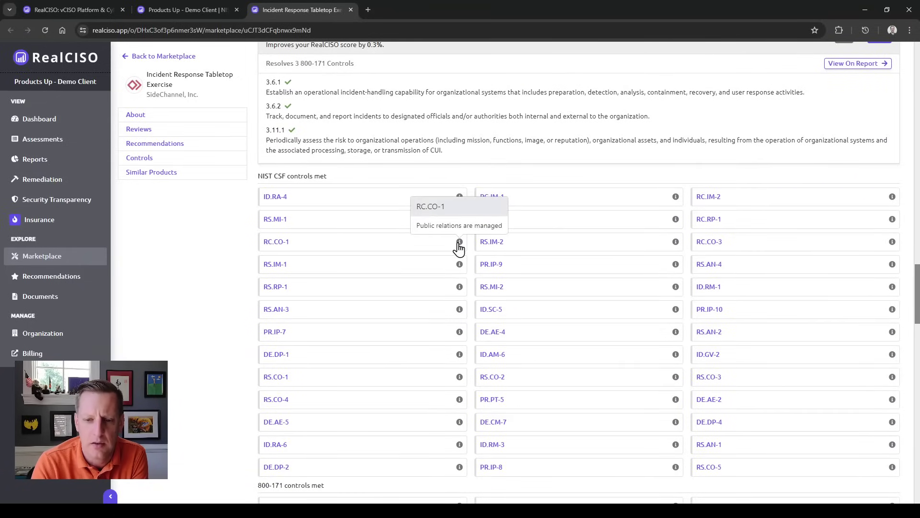
scroll(459, 247, "up", 20)
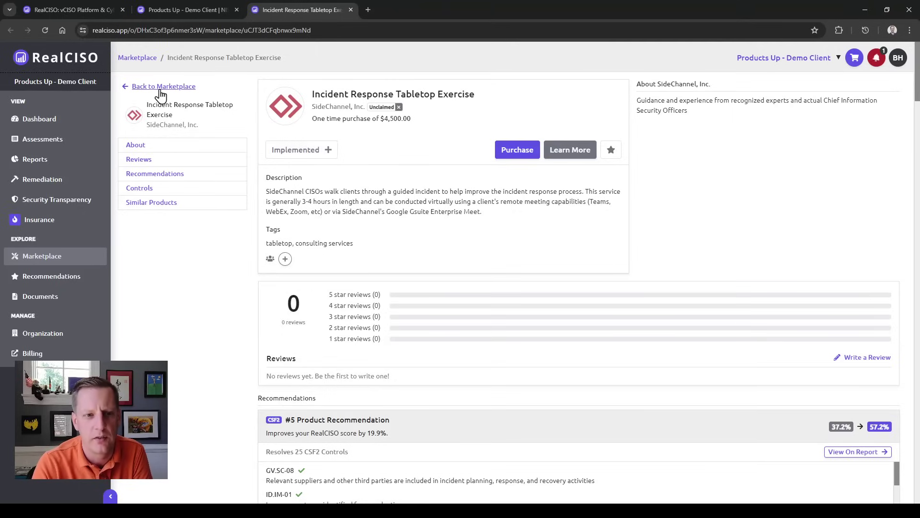
left_click(192, 9)
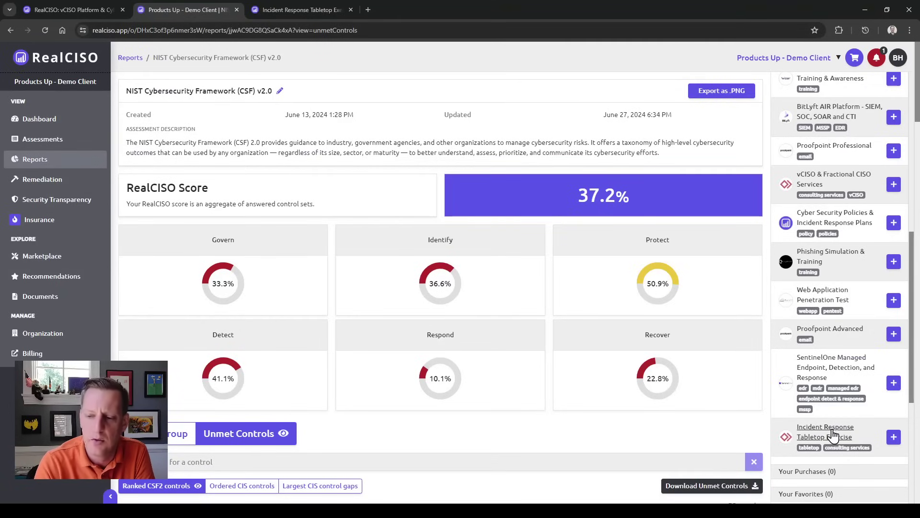
Step: Add the Incident Response Tabletop Exercise and highlight the original 37.2% score and newly covered GV.OC-02
left_click(894, 441)
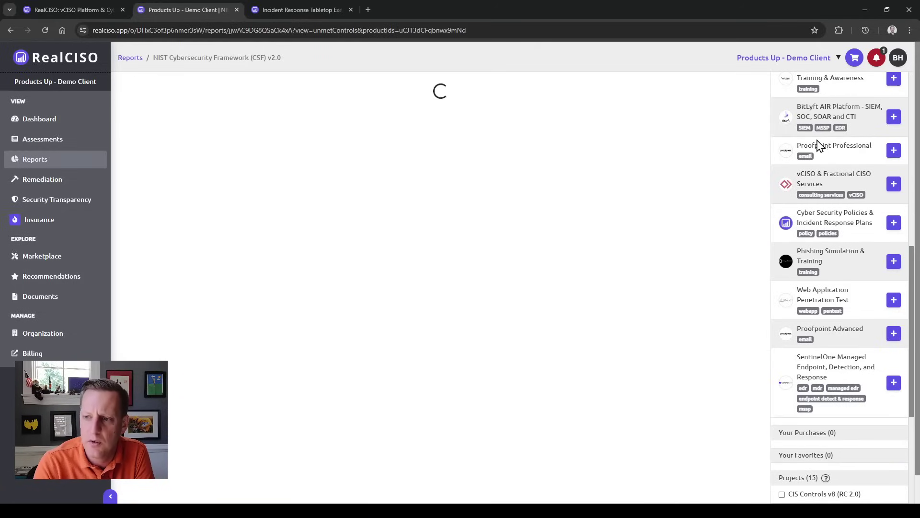
scroll(820, 144, "up", 5)
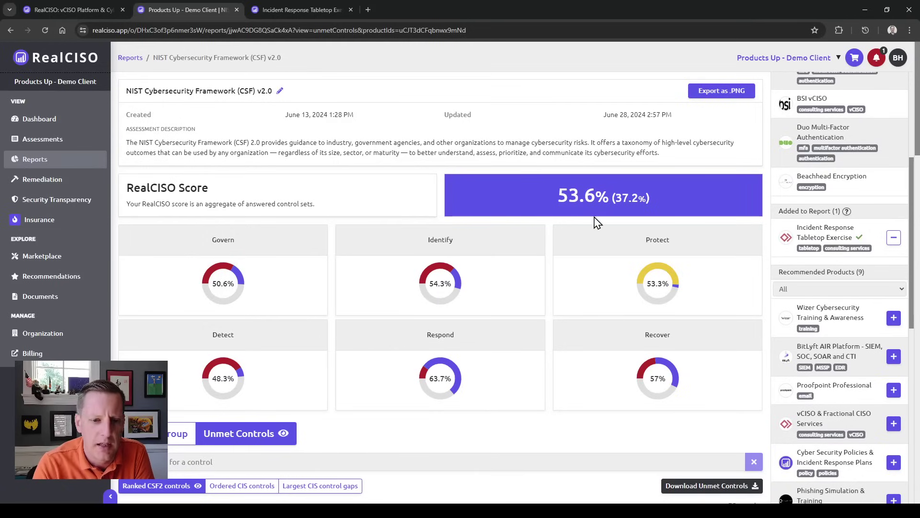
left_click_drag(616, 198, 651, 199)
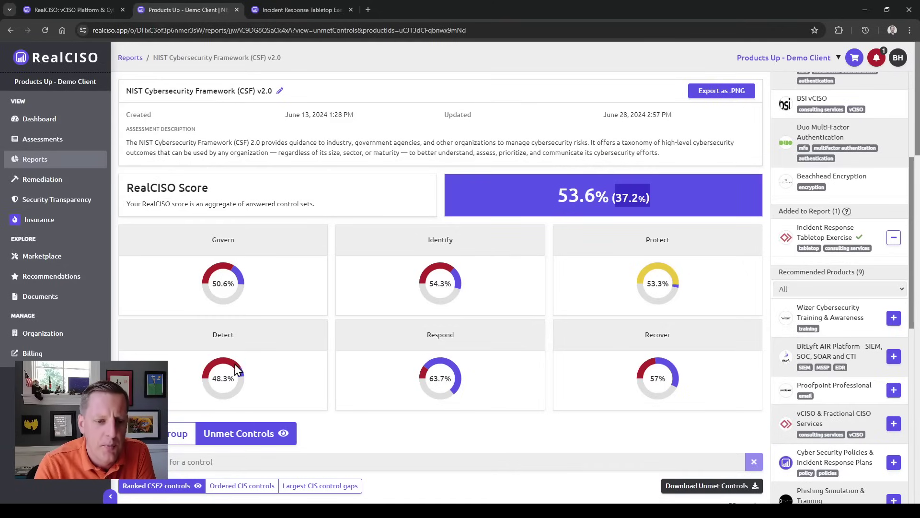
scroll(512, 405, "down", 10)
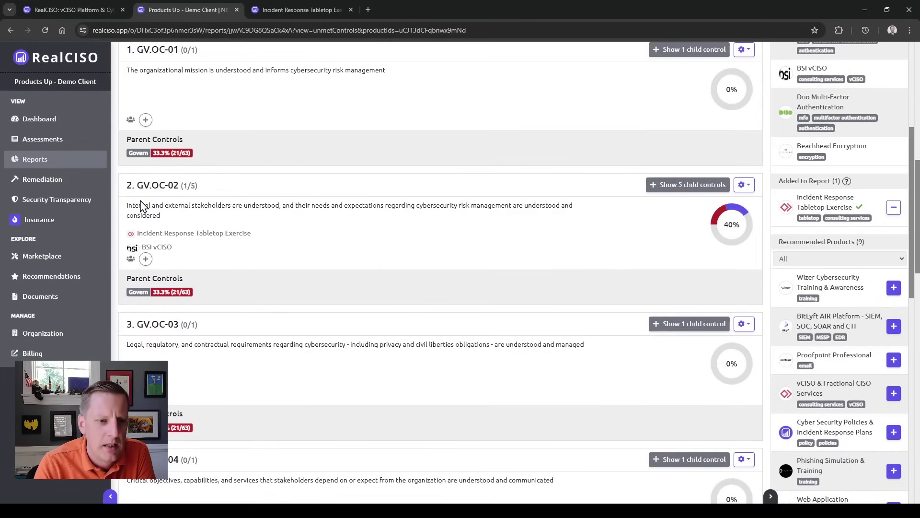
left_click_drag(127, 205, 267, 241)
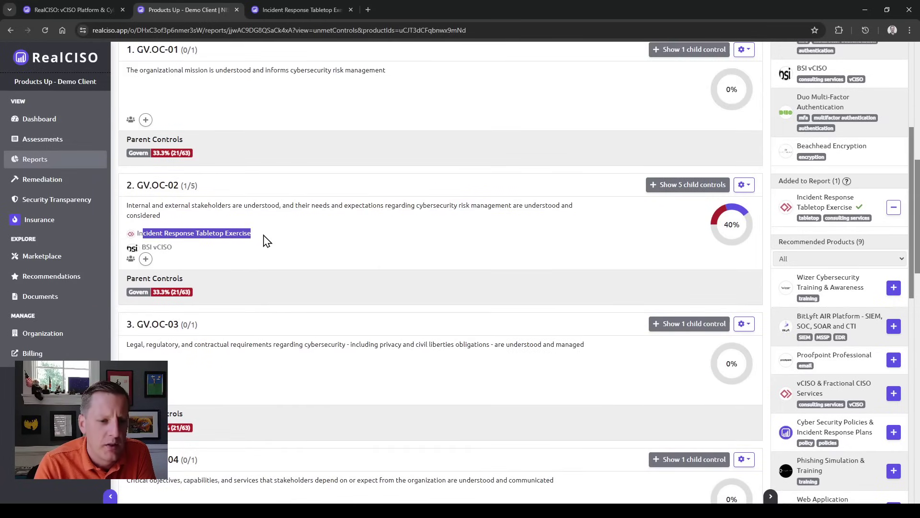
left_click(206, 222)
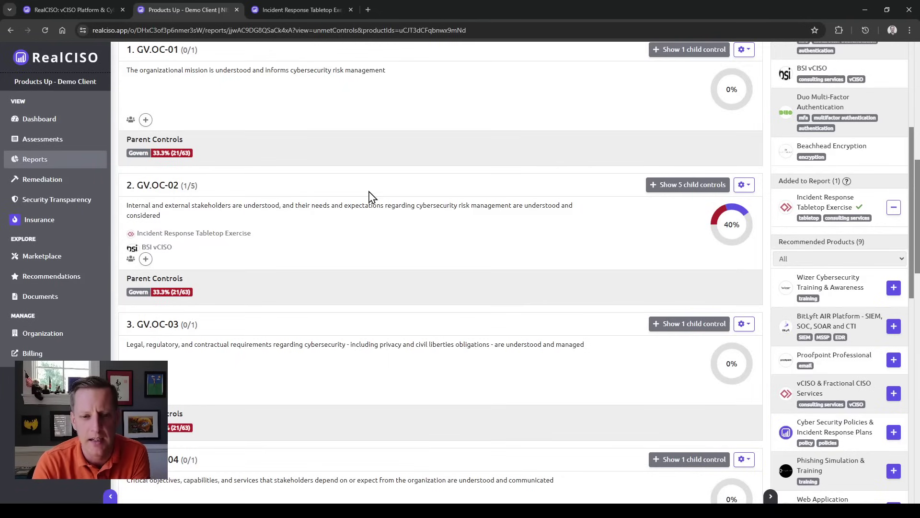
Step: Highlight the products already active, then open the Microsoft Multi-Factor Authentication product page
scroll(513, 230, "up", 9)
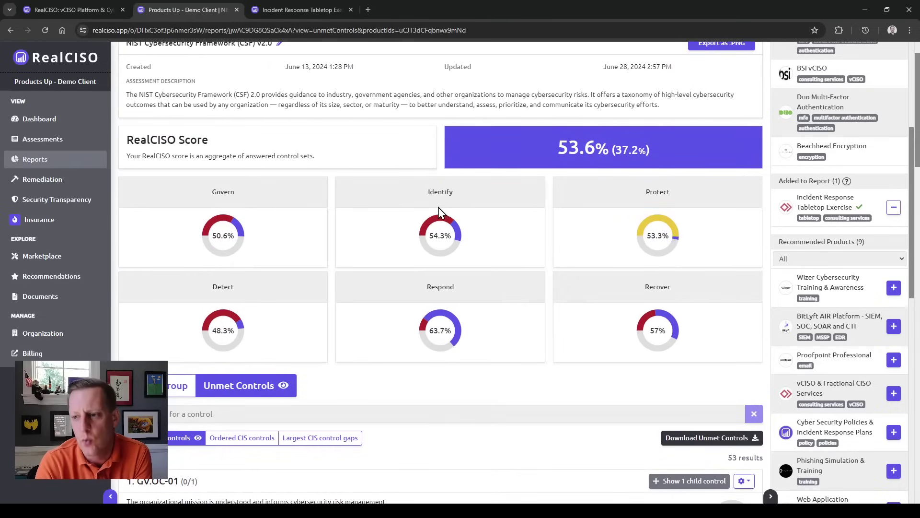
scroll(838, 201, "up", 4)
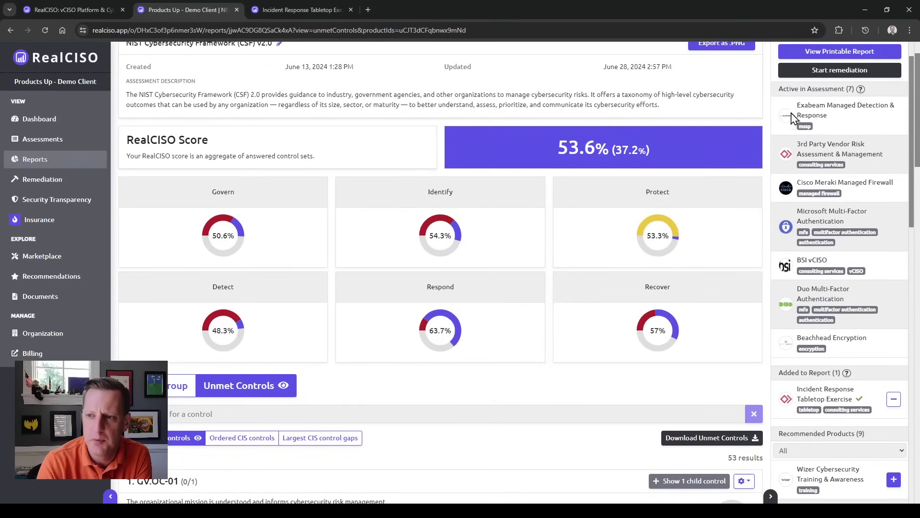
left_click_drag(812, 294, 828, 214)
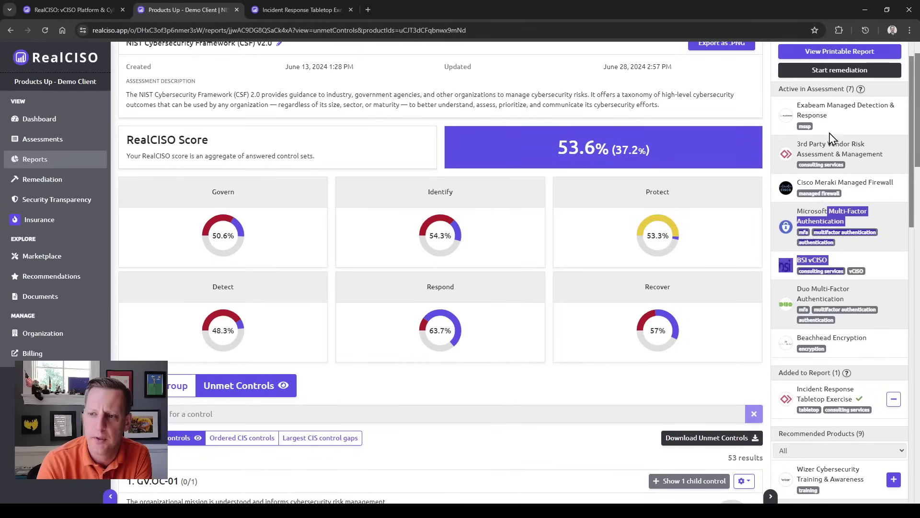
left_click(848, 132)
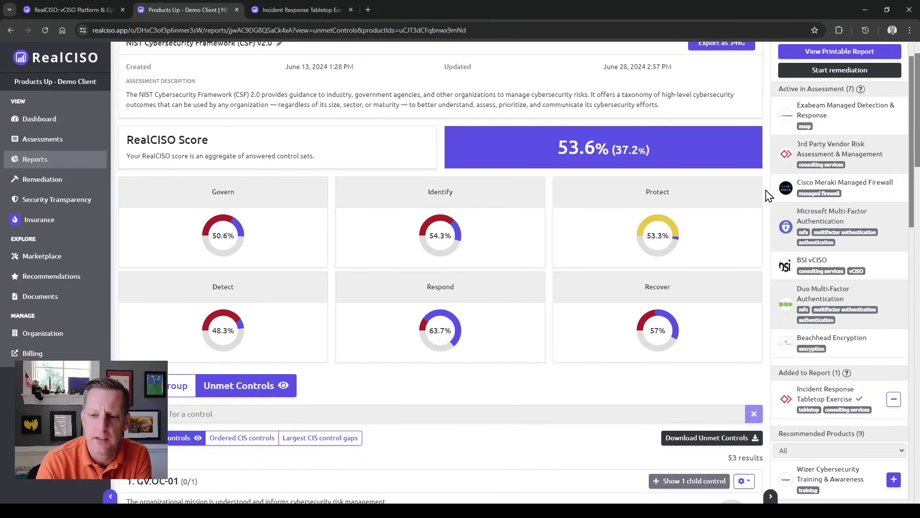
scroll(410, 330, "down", 3)
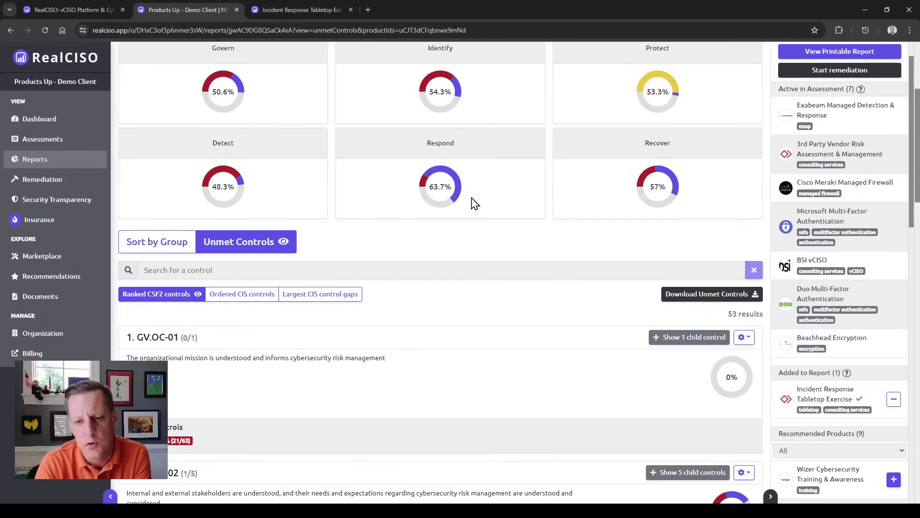
left_click(819, 221)
scroll(253, 323, "down", 6)
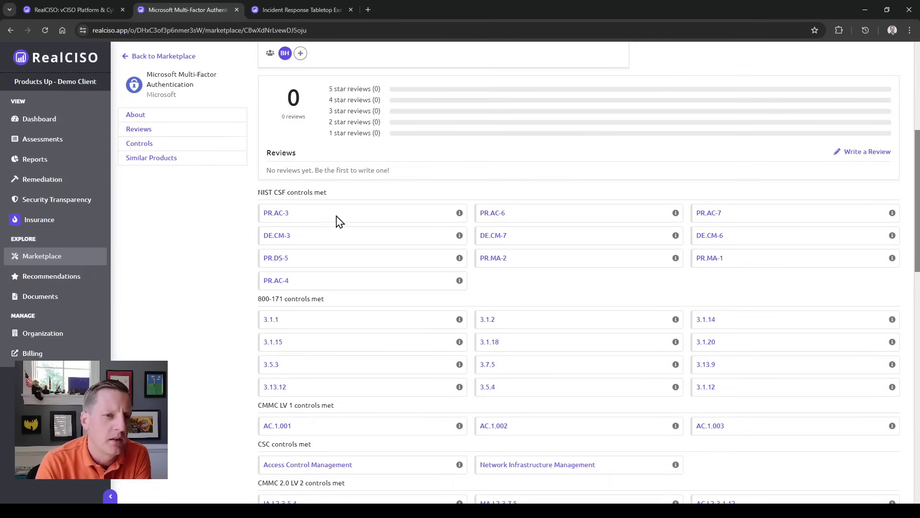
left_click(10, 30)
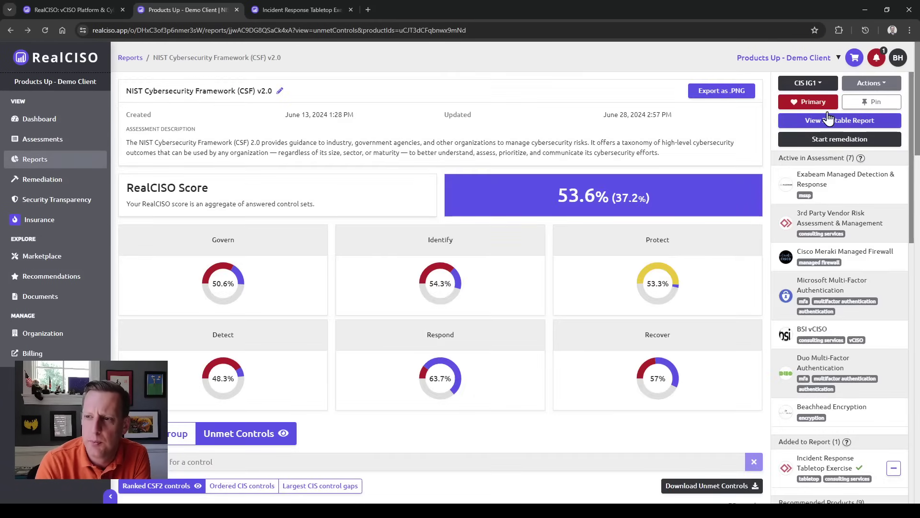
left_click(871, 91)
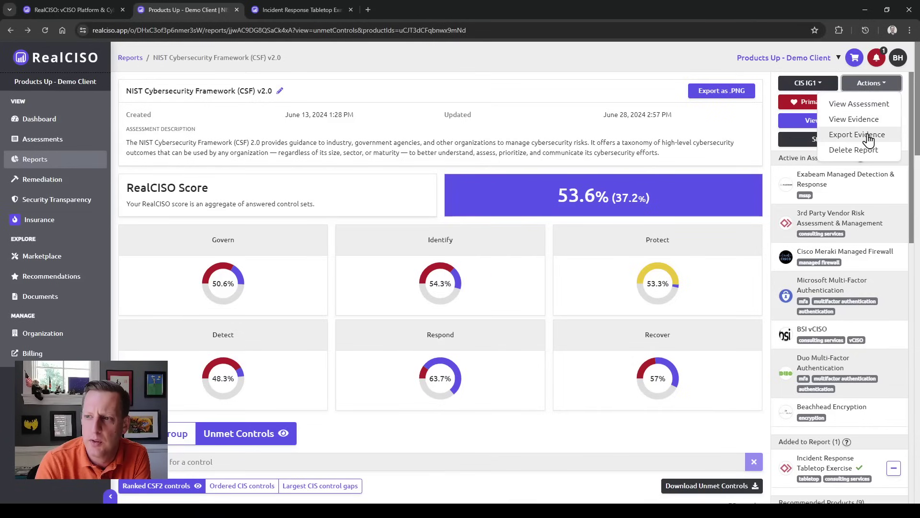
left_click(764, 148)
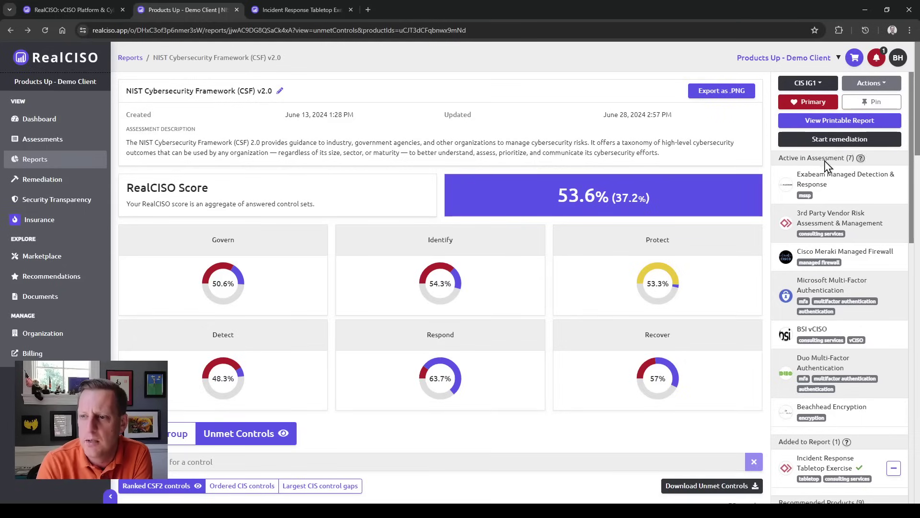
left_click(843, 120)
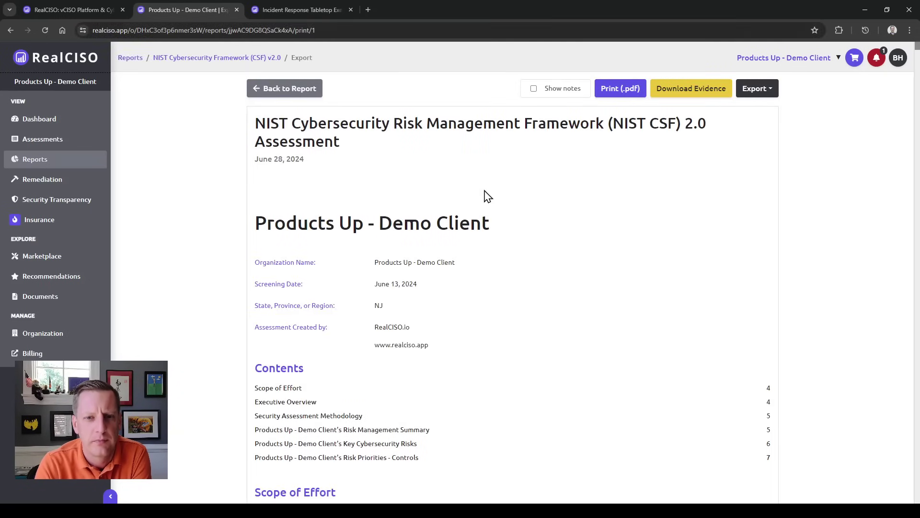
Step: Scroll through the printable NIST CSF 2.0 report and jump back to the top
scroll(626, 212, "down", 6)
scroll(626, 211, "down", 7)
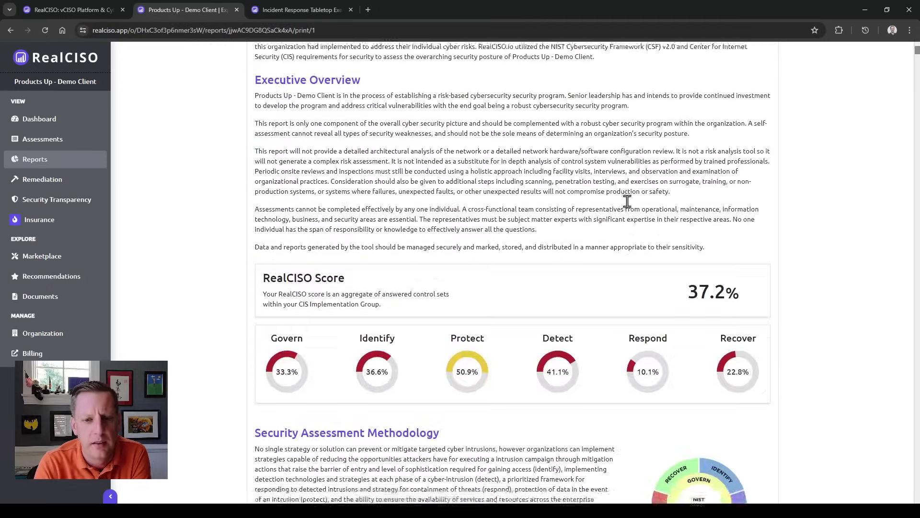
scroll(292, 294, "down", 15)
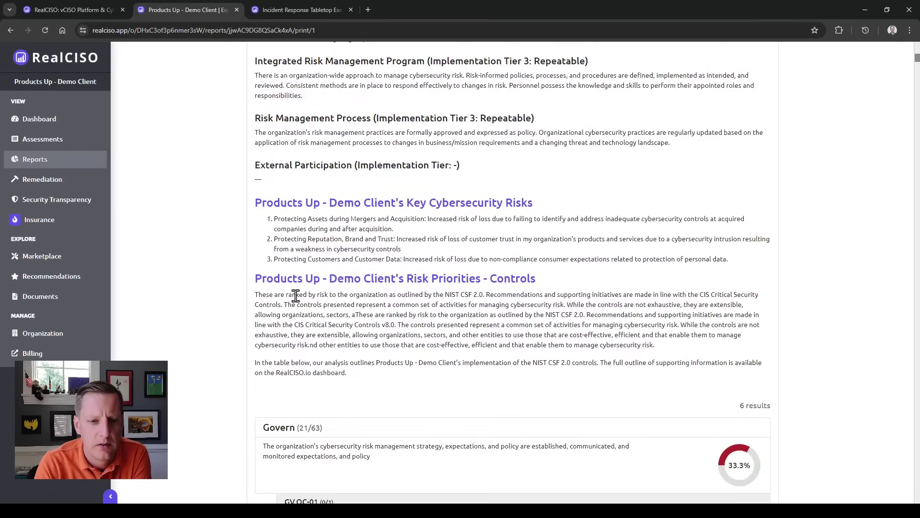
scroll(296, 296, "down", 9)
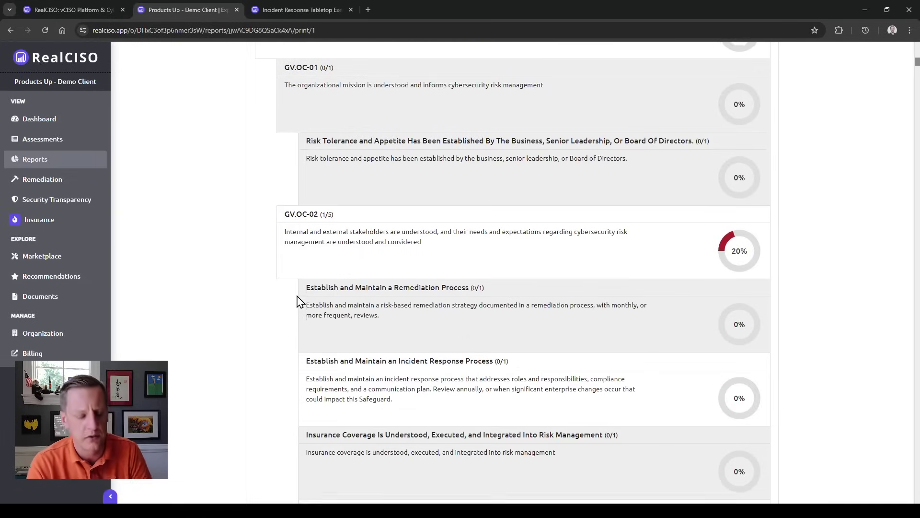
scroll(298, 301, "down", 6)
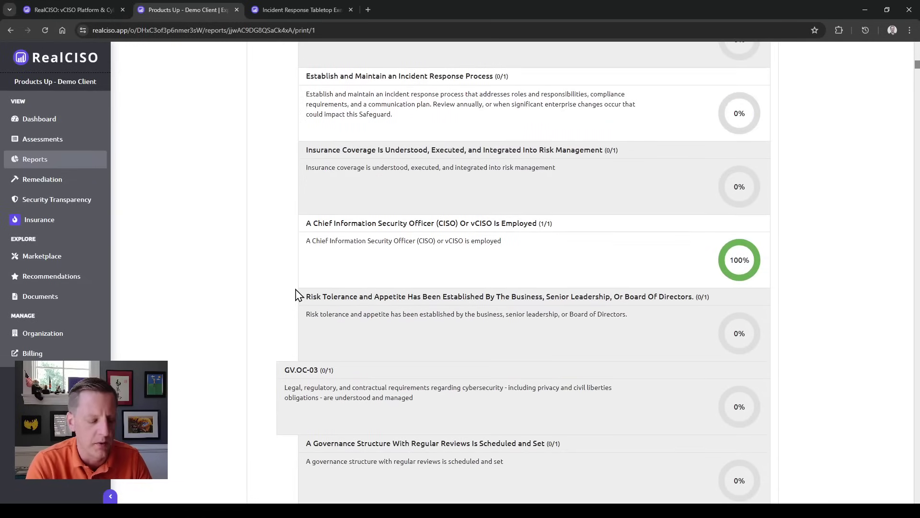
key("Home")
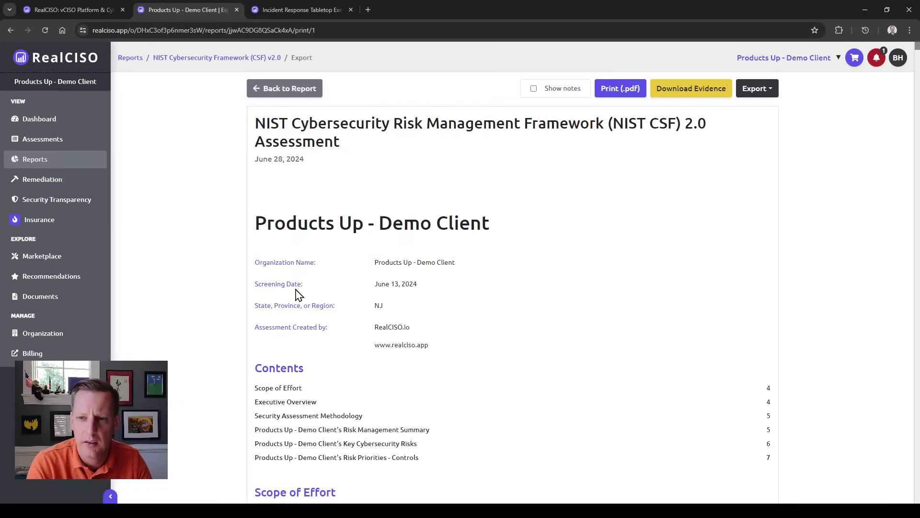
Step: Preview Print (.pdf) and cancel it, then check the Export formats and return to the CSF report
left_click(629, 98)
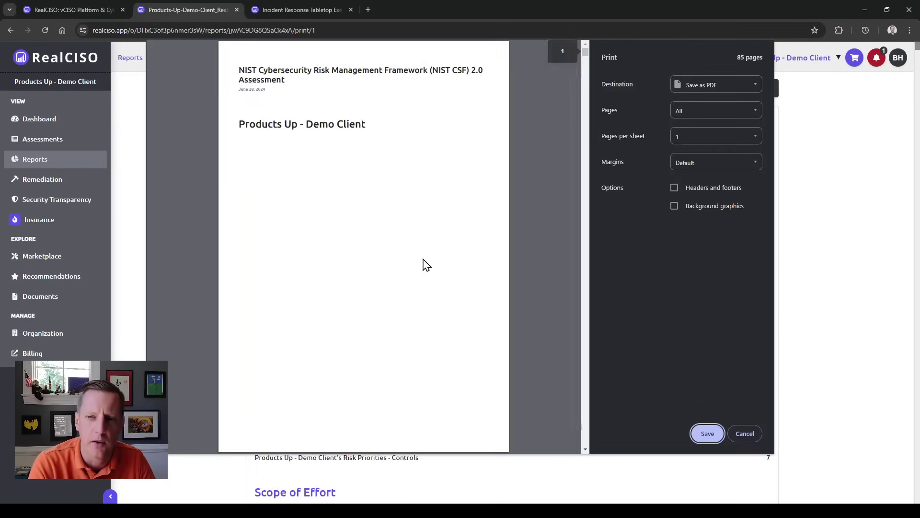
scroll(502, 140, "down", 10)
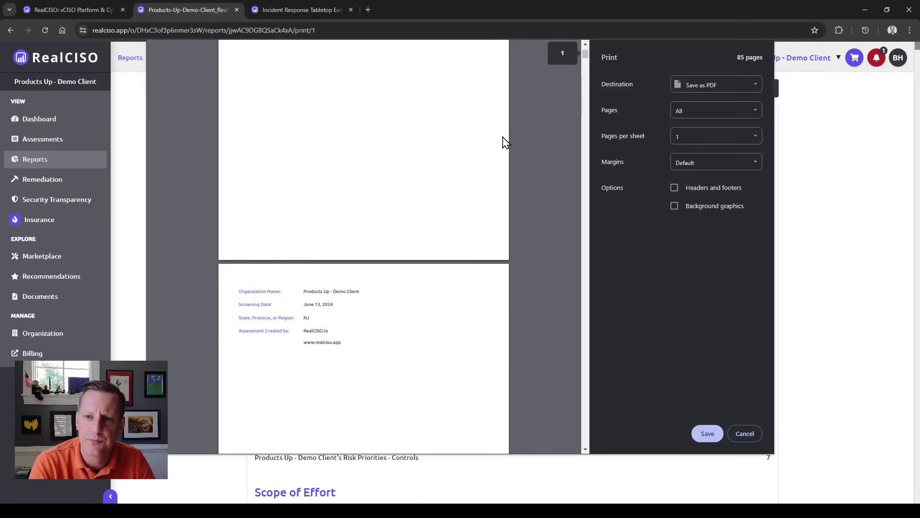
scroll(508, 201, "down", 15)
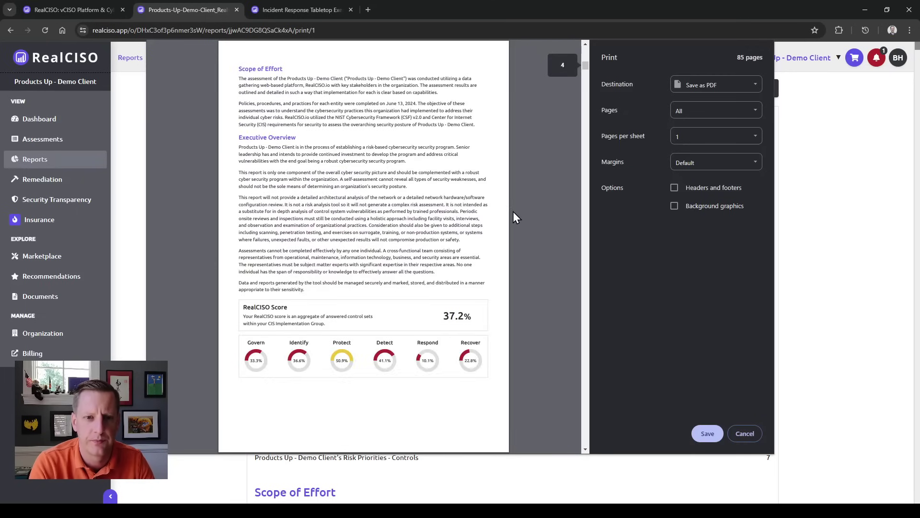
scroll(512, 217, "down", 10)
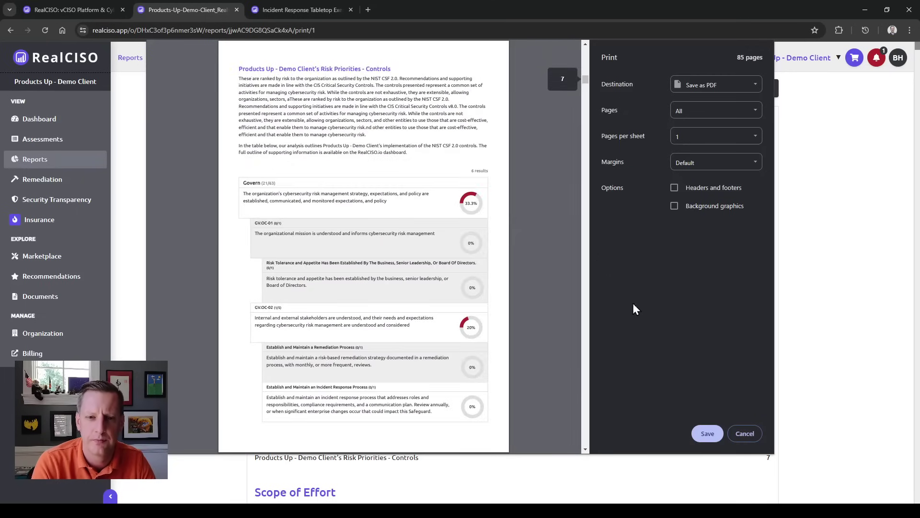
left_click(733, 434)
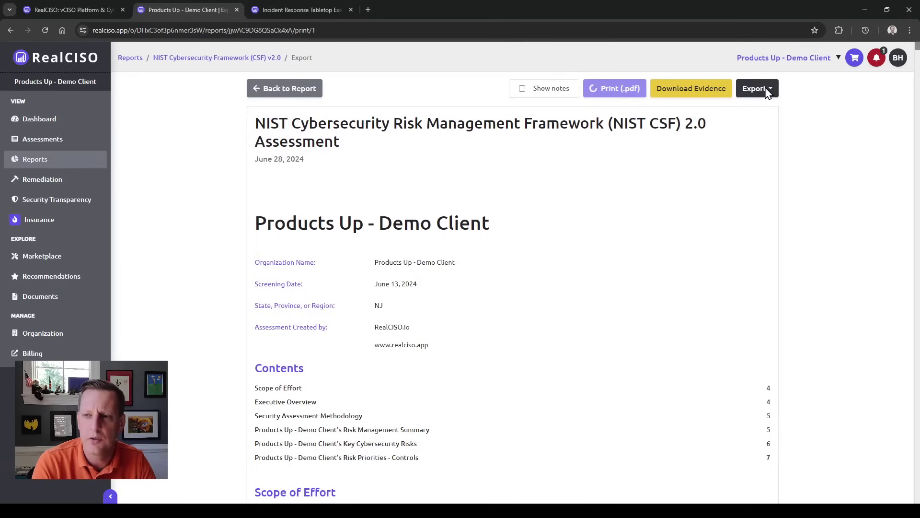
left_click(754, 95)
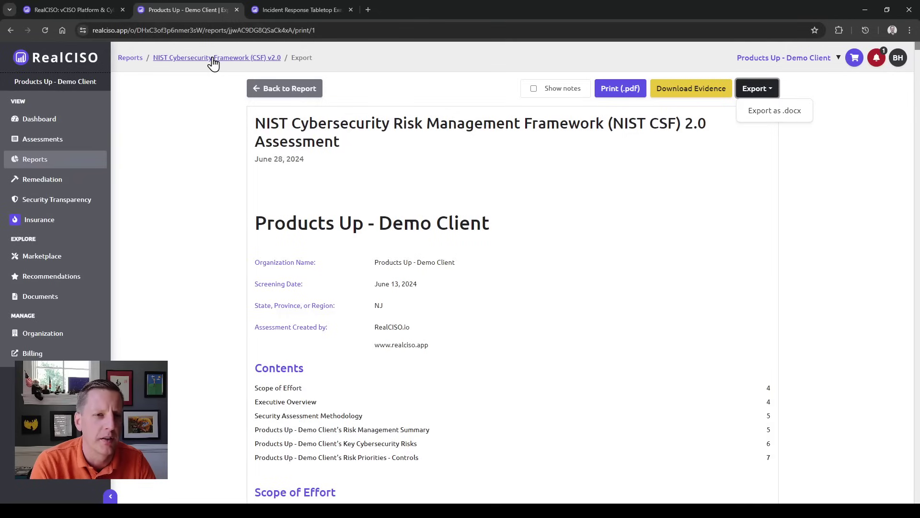
left_click(283, 94)
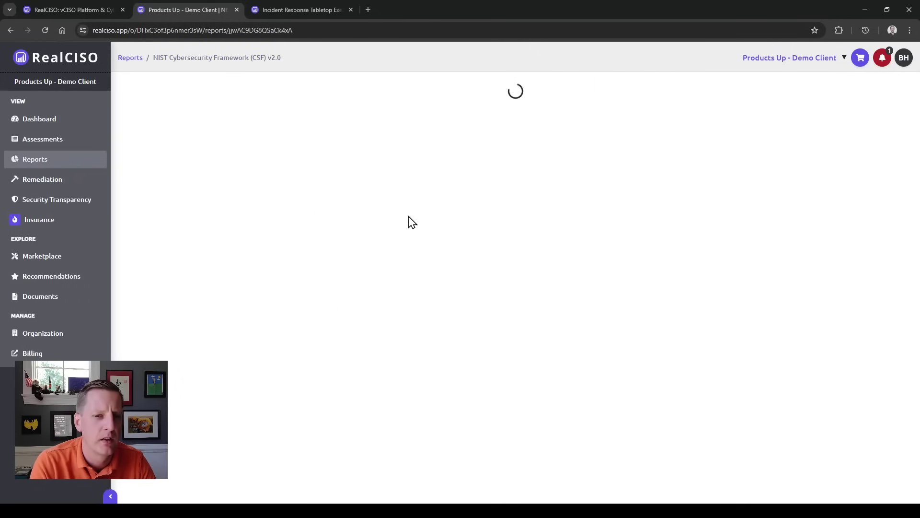
Step: View evidence for the governance structure and intrusion solutions questions, then go back to the report
left_click(870, 86)
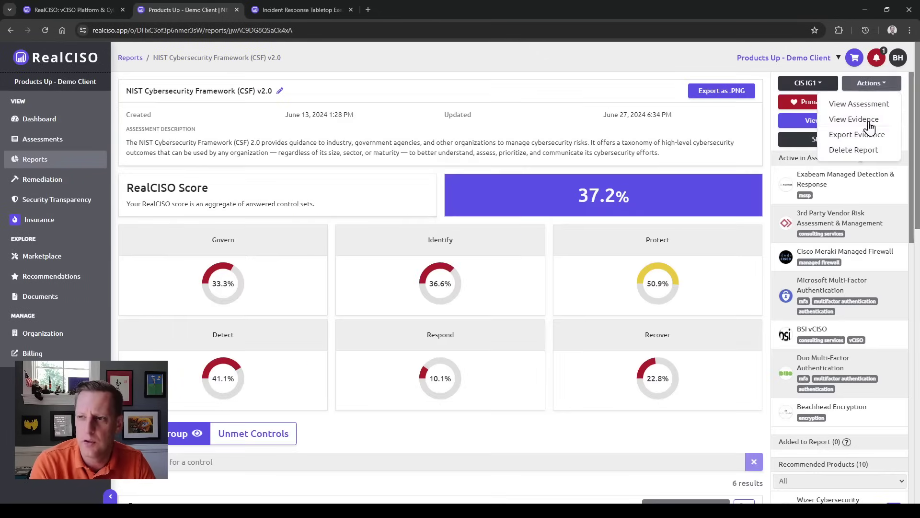
left_click(855, 119)
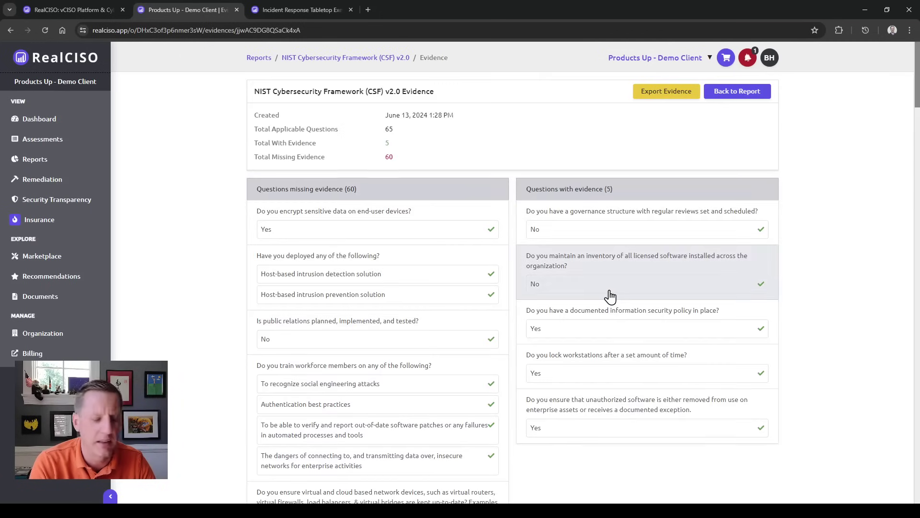
left_click(628, 238)
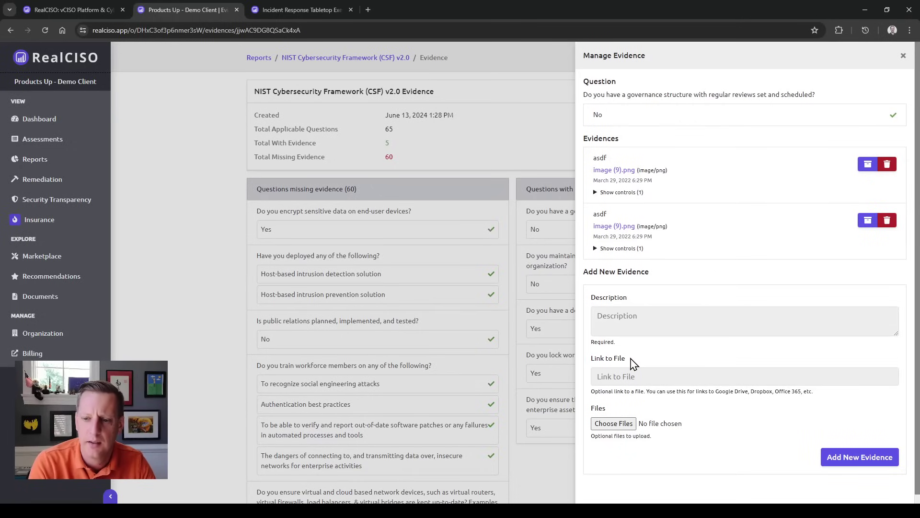
left_click(552, 169)
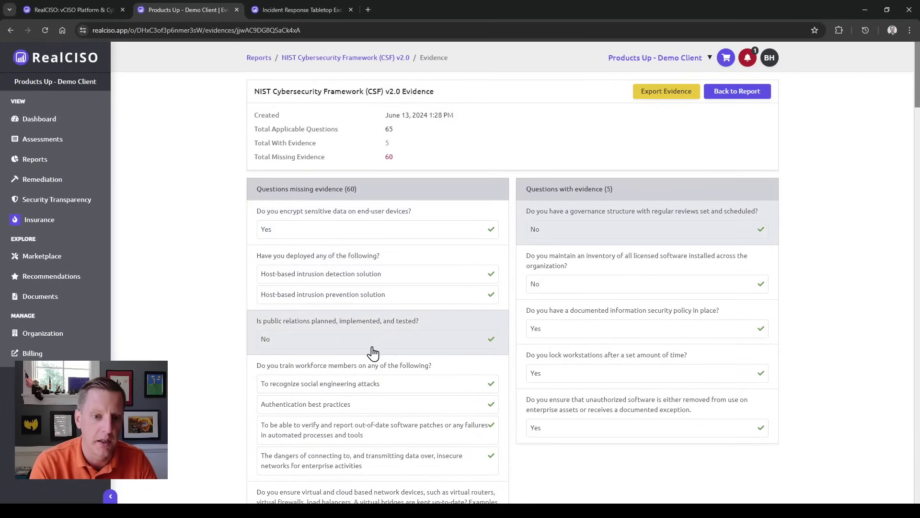
left_click(331, 283)
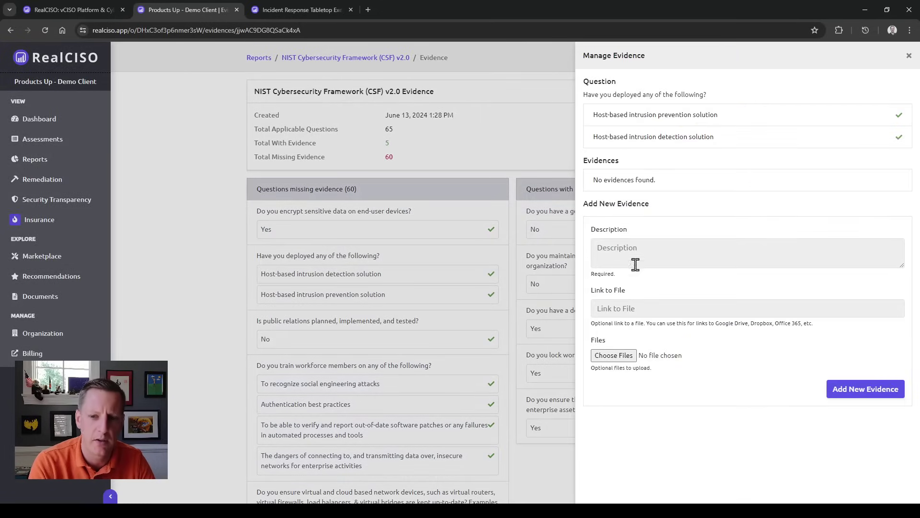
left_click(413, 168)
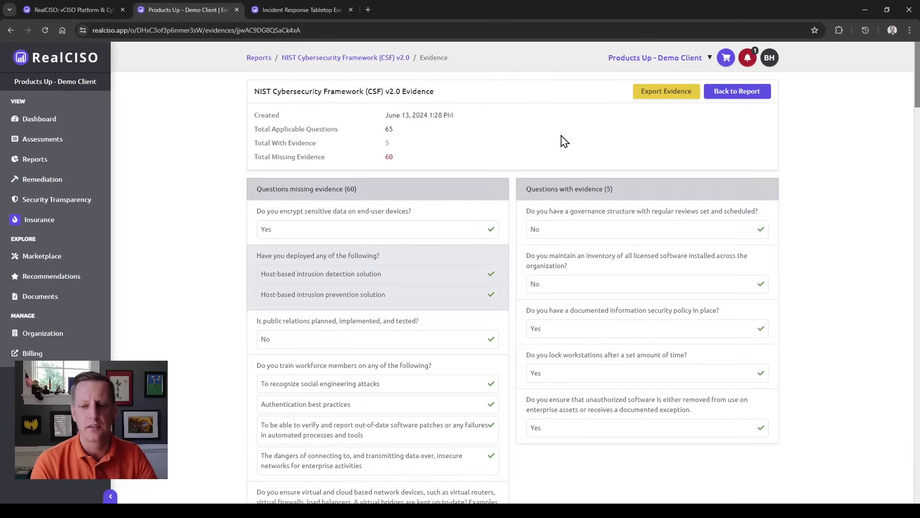
left_click(730, 96)
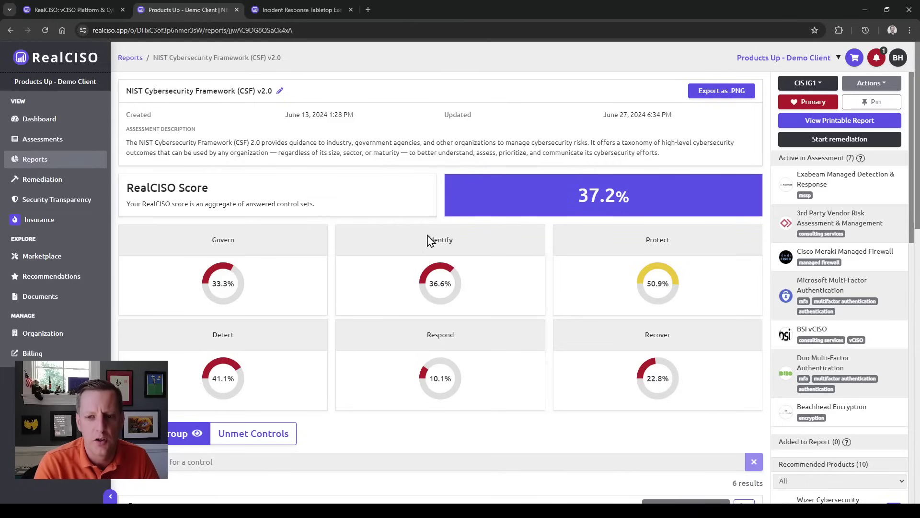
Step: Go to Remediation projects, where Ransomware Risk shows Critical at 44% progress
scroll(349, 278, "down", 1)
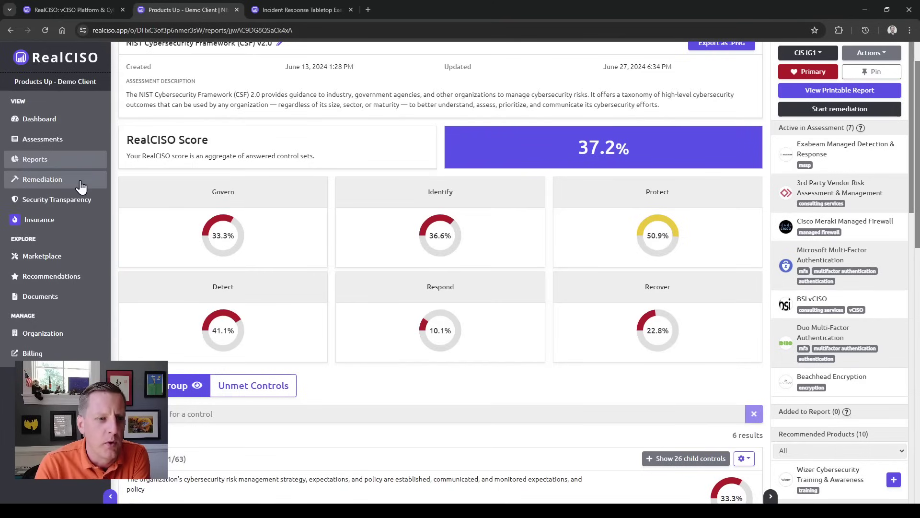
scroll(810, 254, "down", 3)
scroll(719, 389, "down", 3)
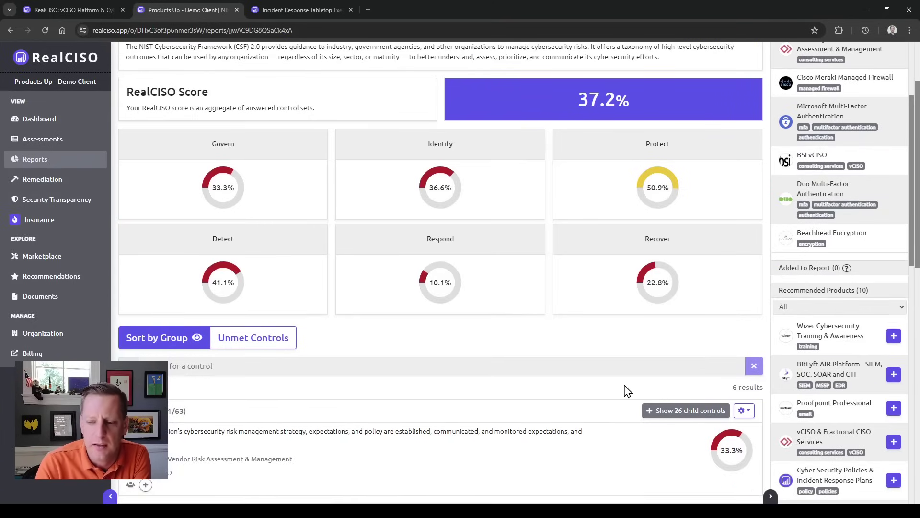
left_click(43, 179)
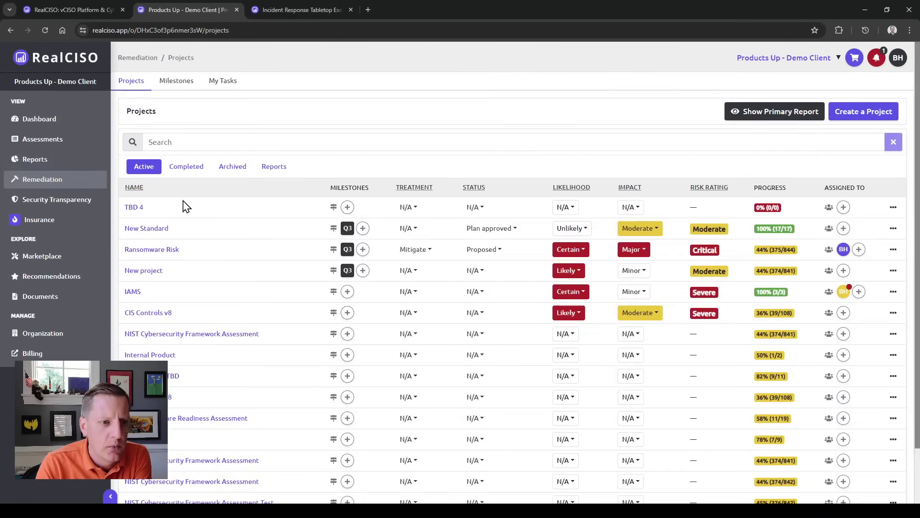
Step: Open Ransomware Risk's ID.AM-5 control and dismiss the assignee/due date options unchanged
left_click(149, 251)
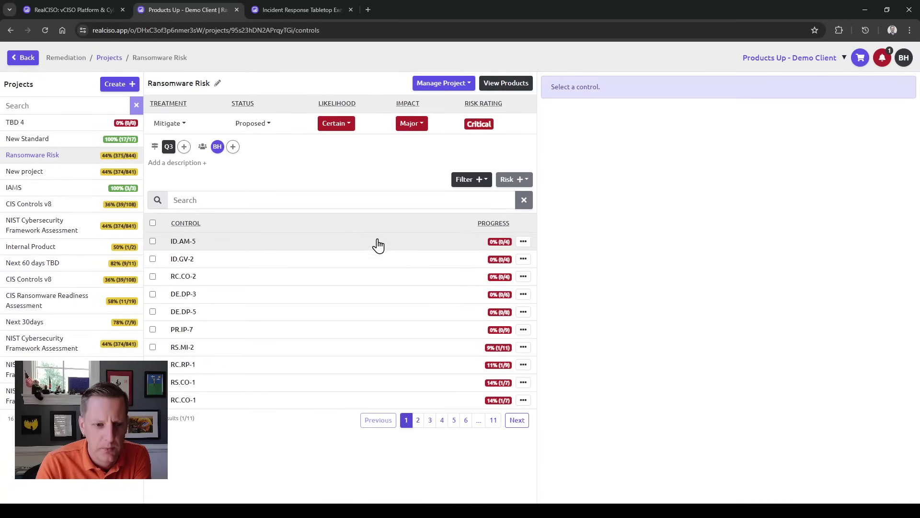
left_click(282, 249)
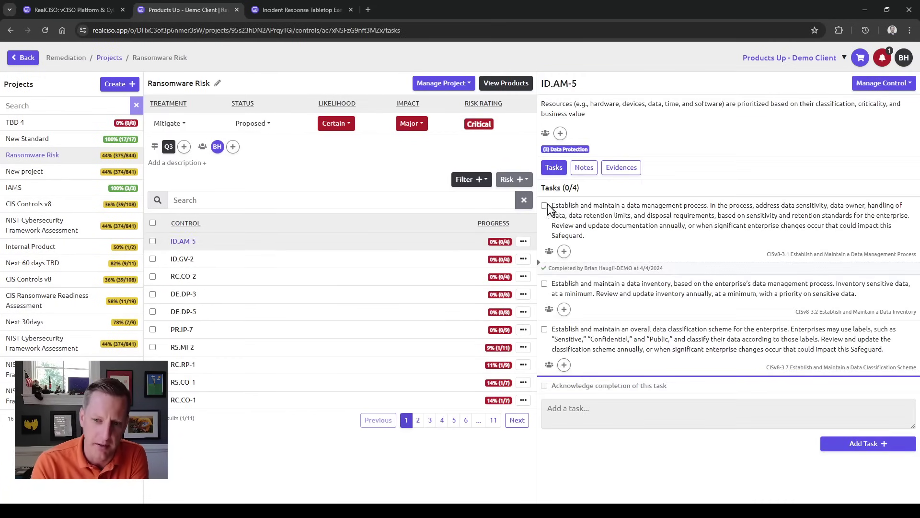
left_click(559, 134)
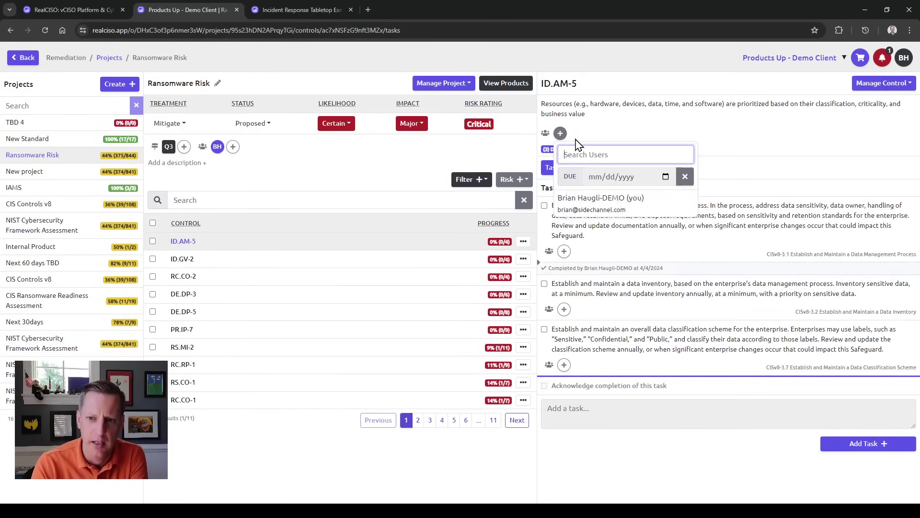
left_click(666, 177)
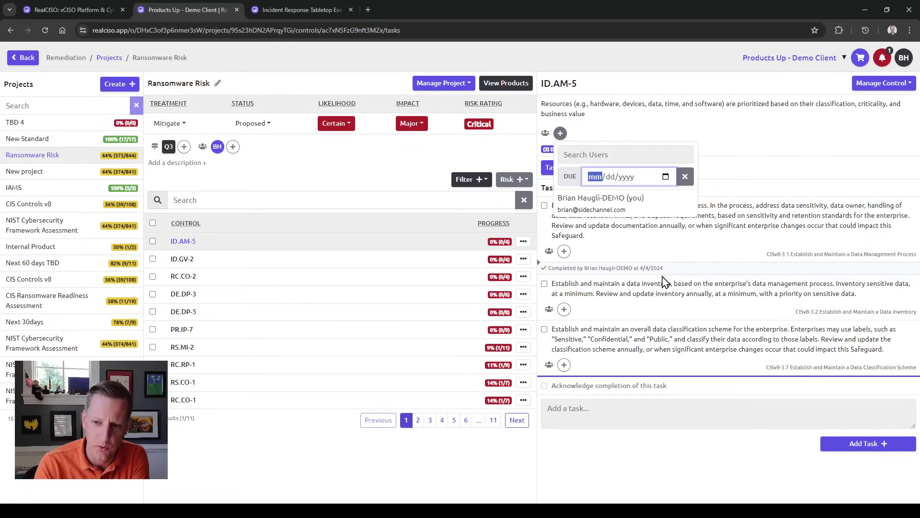
left_click(743, 154)
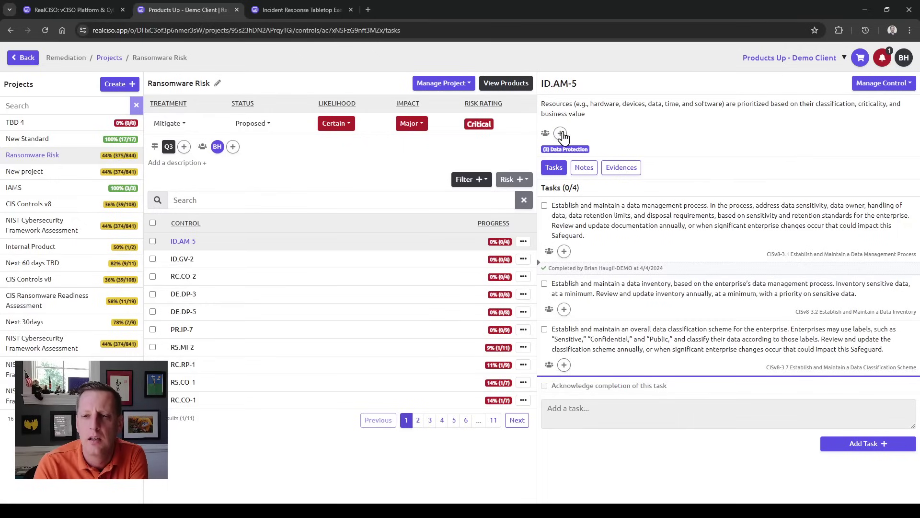
Step: Tick all four ID.AM-5 tasks, bringing Ransomware Risk to 45% (384/844)
left_click(544, 206)
left_click(545, 283)
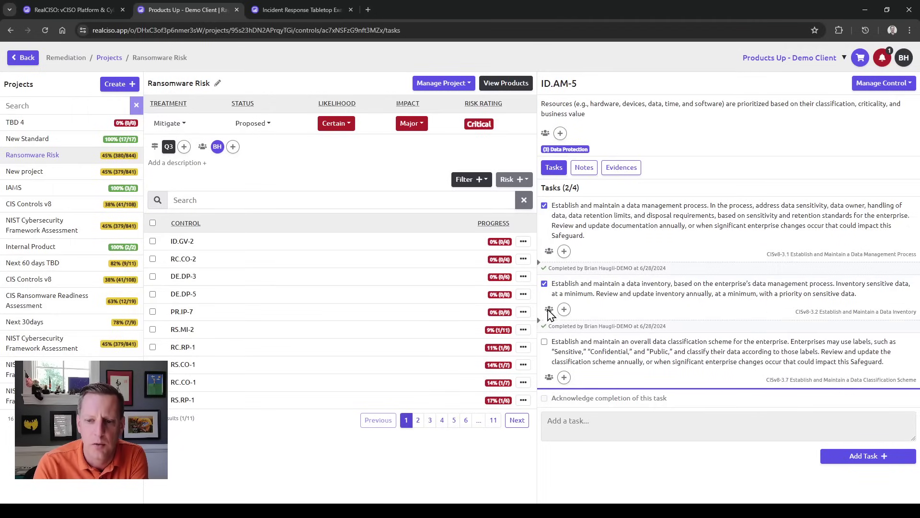
left_click(545, 342)
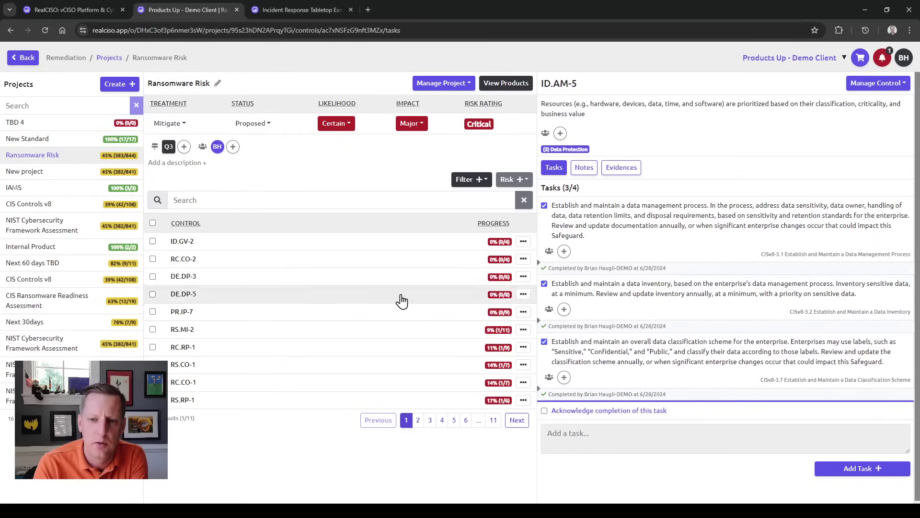
left_click(544, 413)
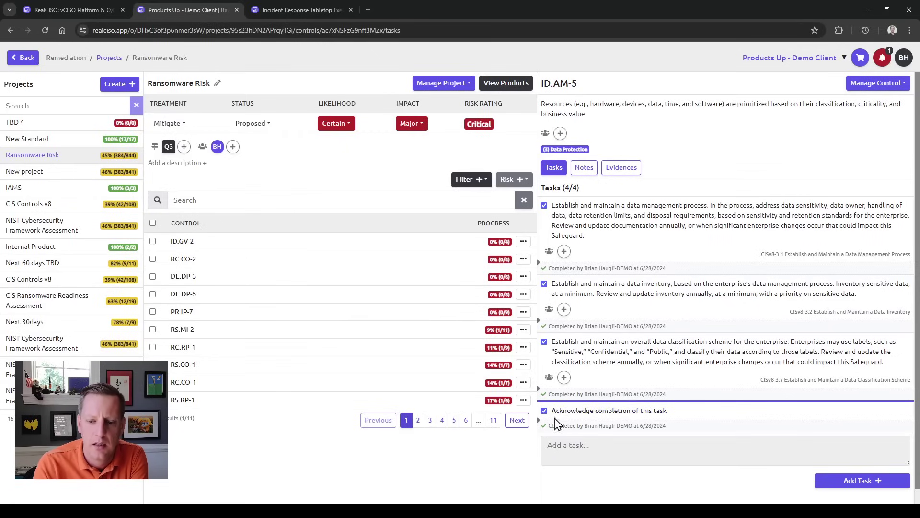
left_click_drag(657, 425, 612, 426)
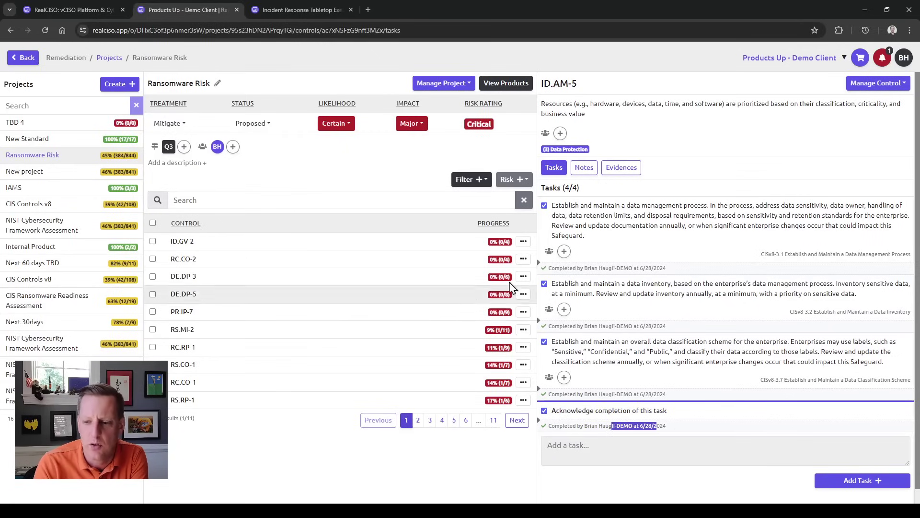
left_click(494, 420)
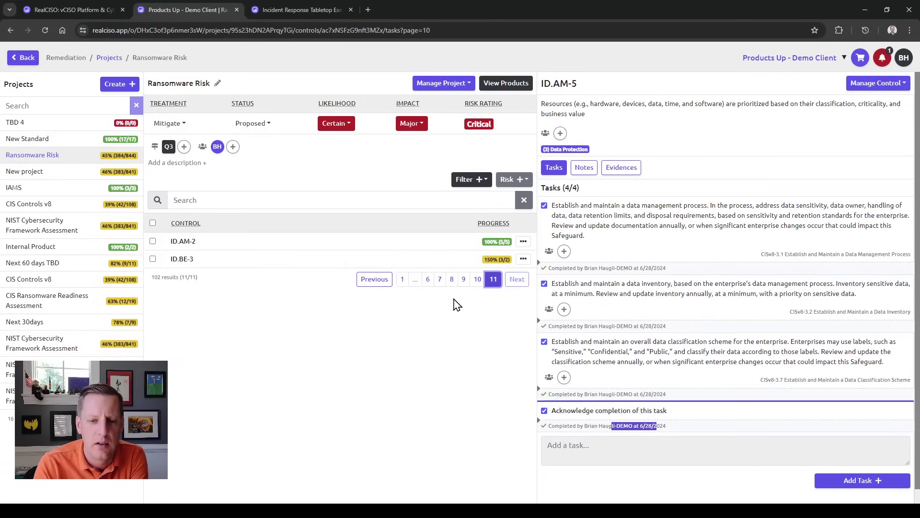
Step: Set Ransomware Risk likelihood to Possible and impact to Incidental, then open New Standard (17/17)
left_click(402, 281)
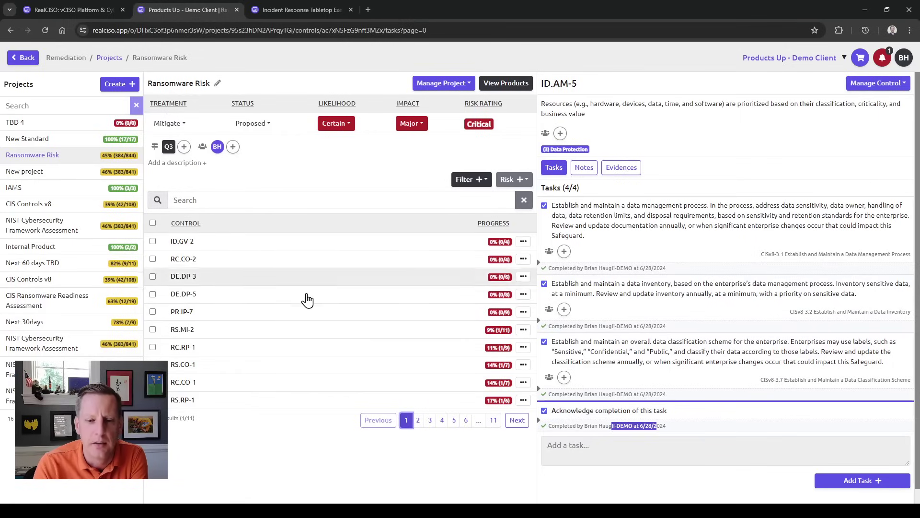
left_click(169, 123)
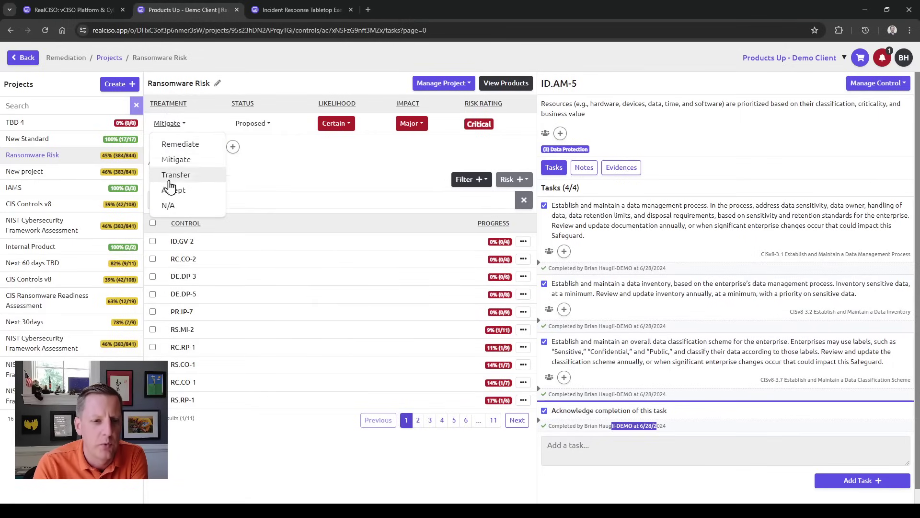
left_click(252, 126)
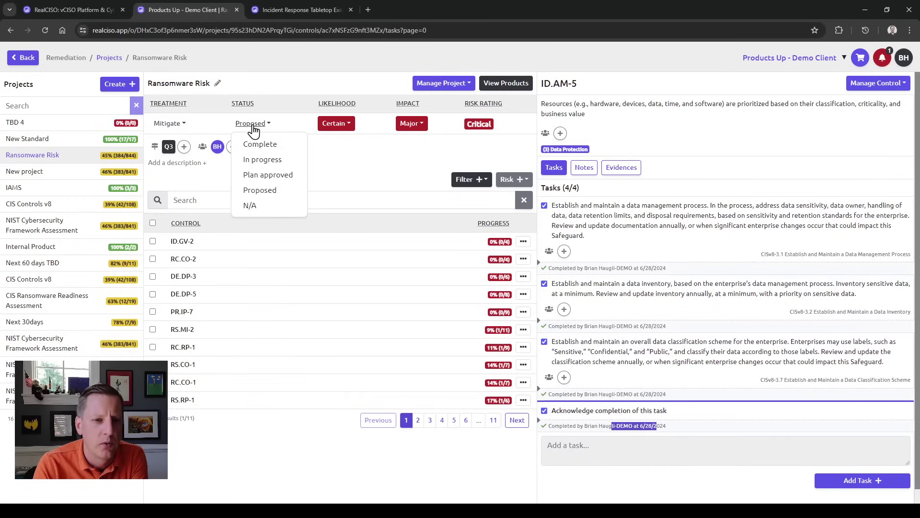
left_click(339, 125)
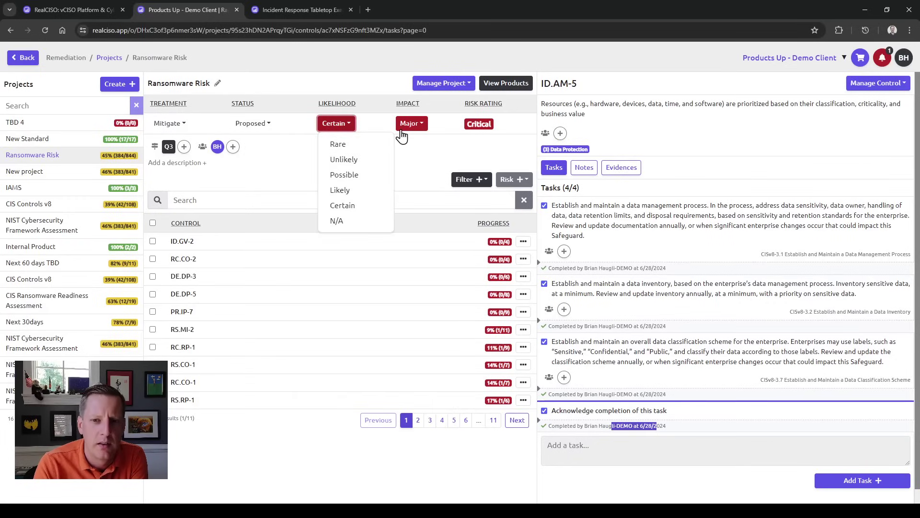
left_click(344, 175)
left_click(415, 125)
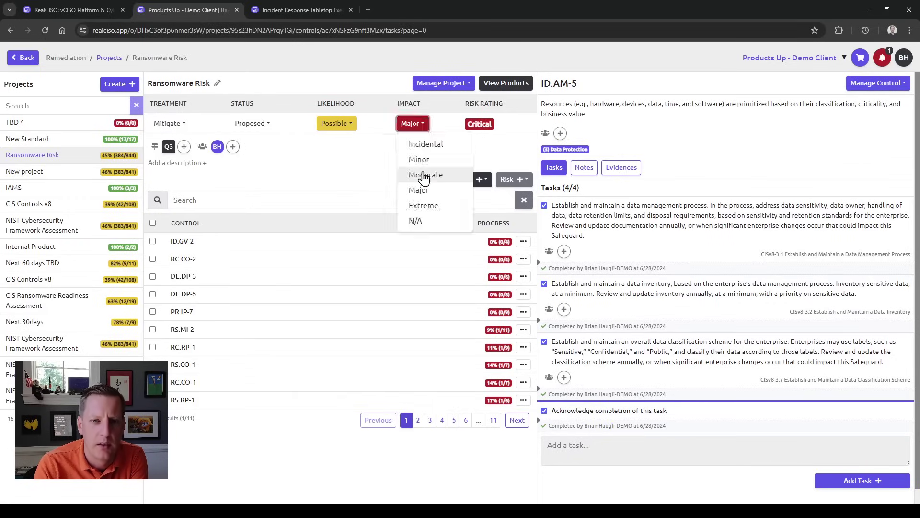
left_click(421, 144)
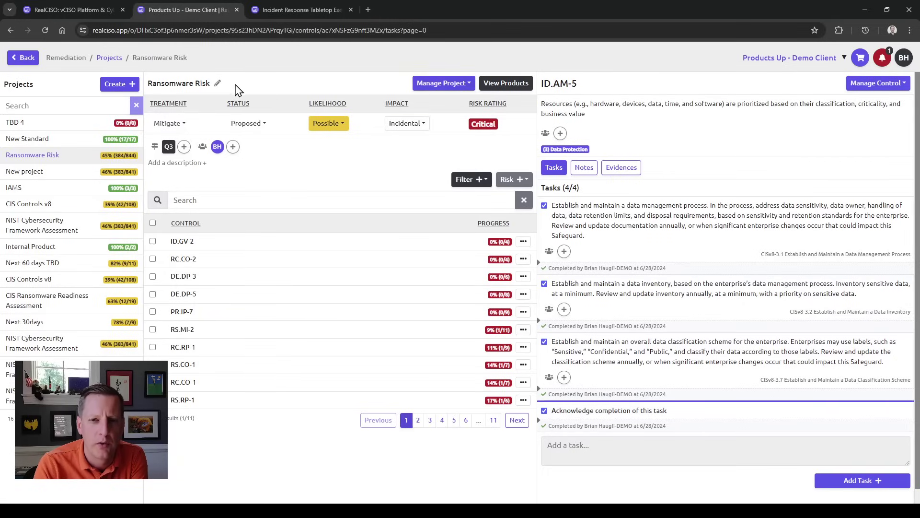
left_click(62, 140)
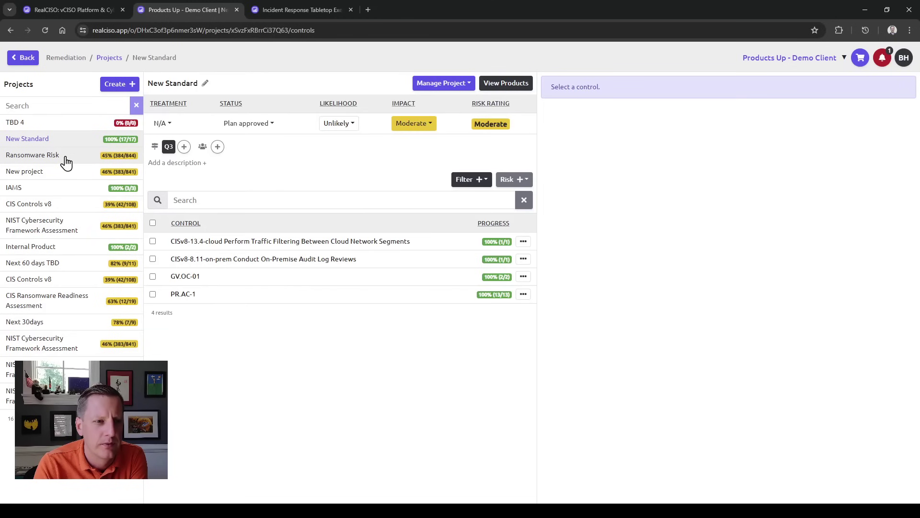
Step: Return from Ransomware Risk to the projects list, then go via Reports to the Security Transparency overview
left_click(65, 155)
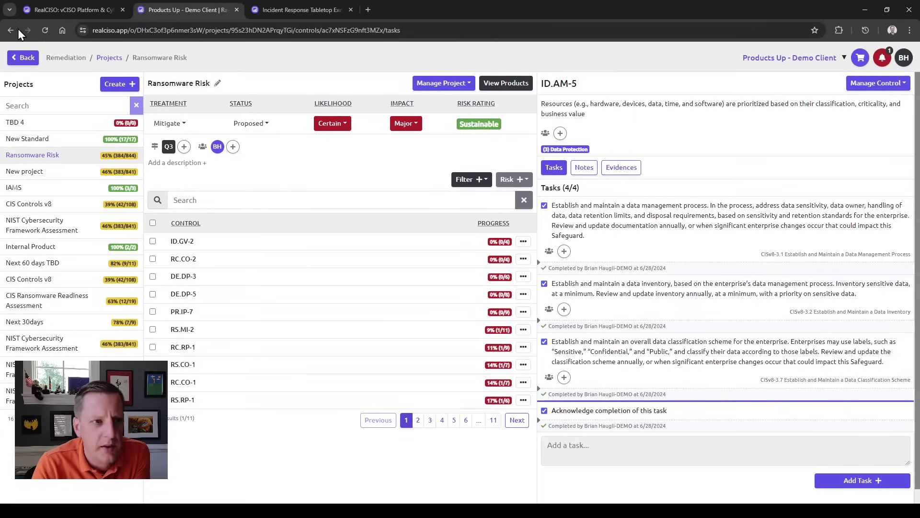
left_click(23, 58)
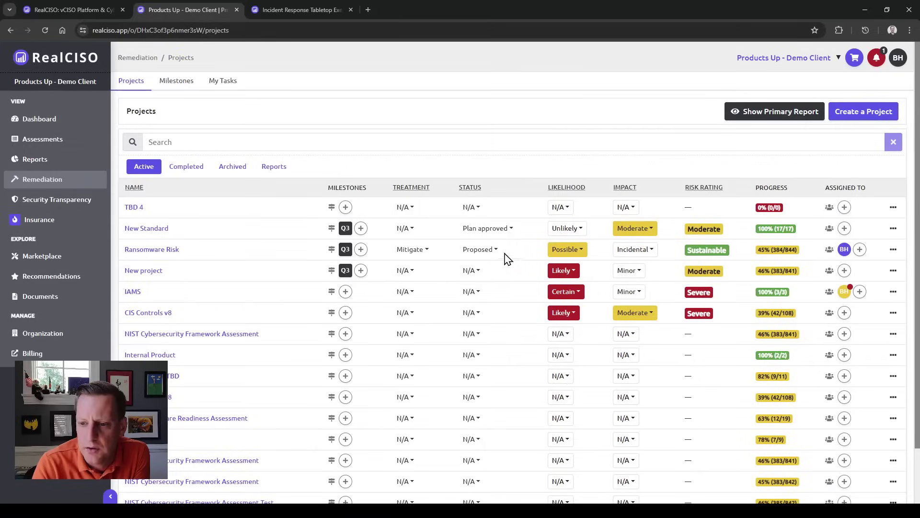
left_click(63, 165)
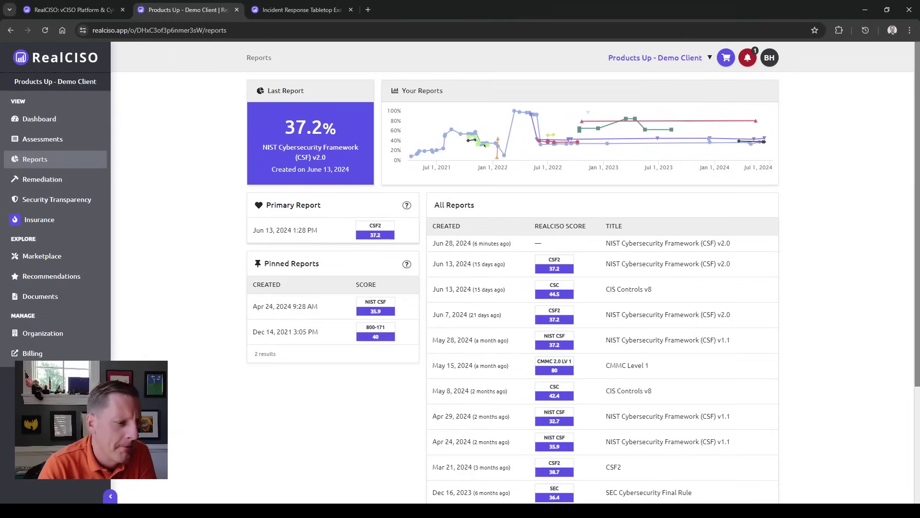
left_click(54, 199)
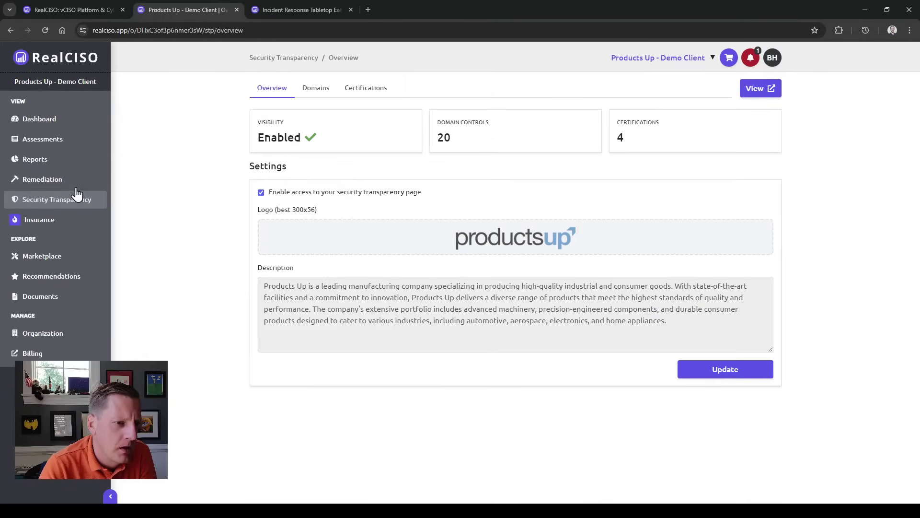
Step: Review the publicly shown domain controls and the four listed certifications
left_click(324, 91)
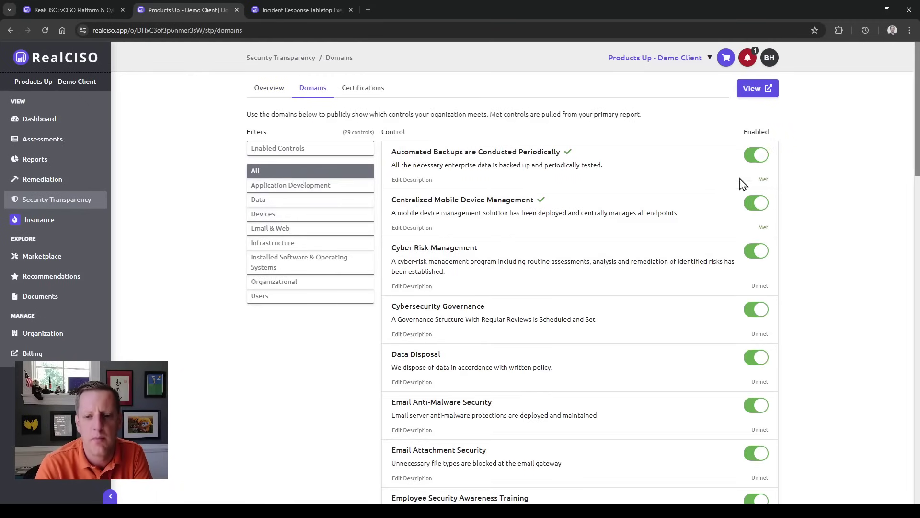
scroll(717, 226, "down", 4)
scroll(548, 380, "down", 3)
scroll(526, 391, "up", 8)
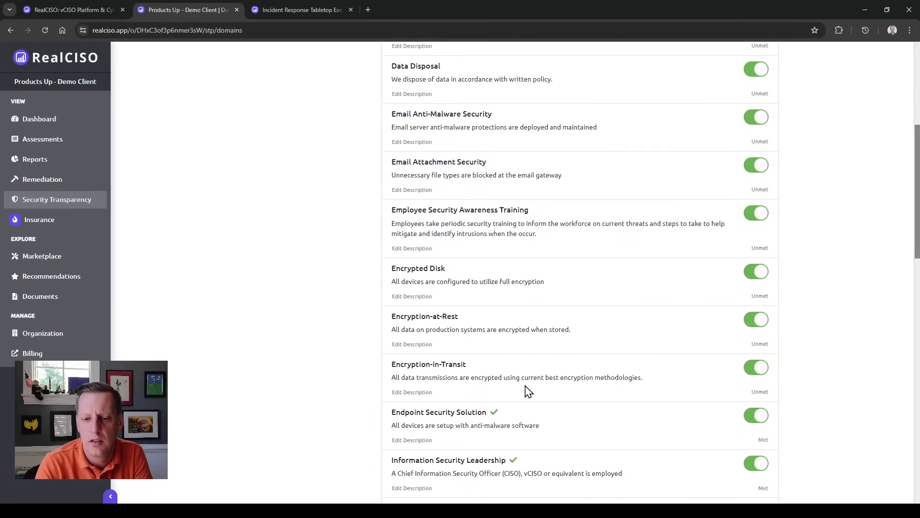
scroll(734, 117, "up", 1)
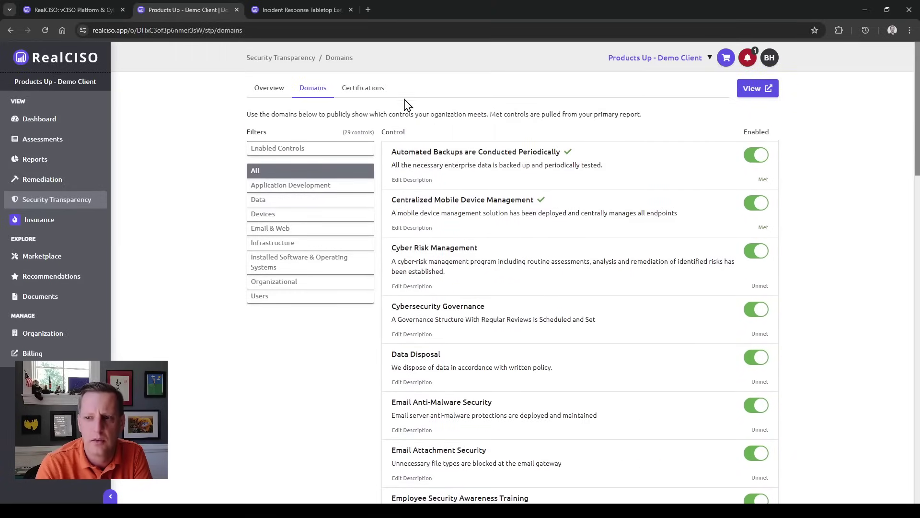
left_click(366, 91)
Step: Open and dismiss the Add a Certification form unsaved, then open the public page preview
left_click(729, 126)
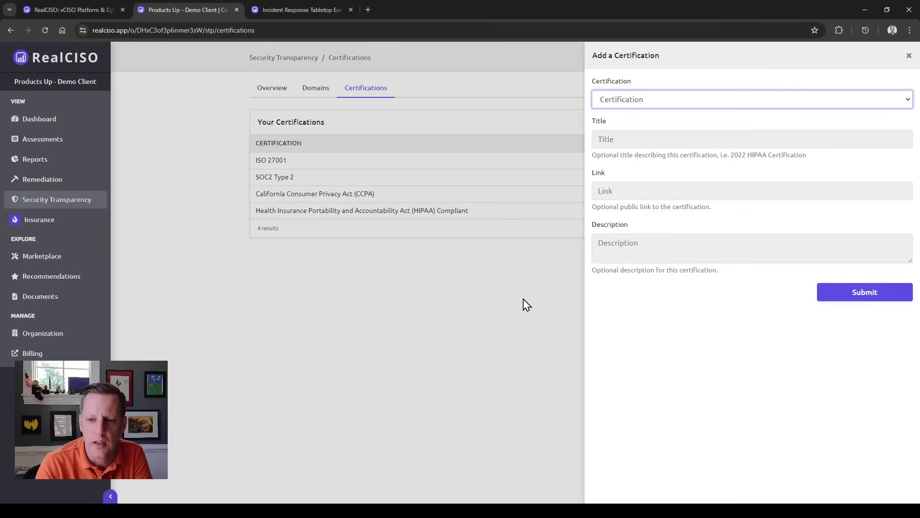
left_click(652, 302)
left_click(643, 190)
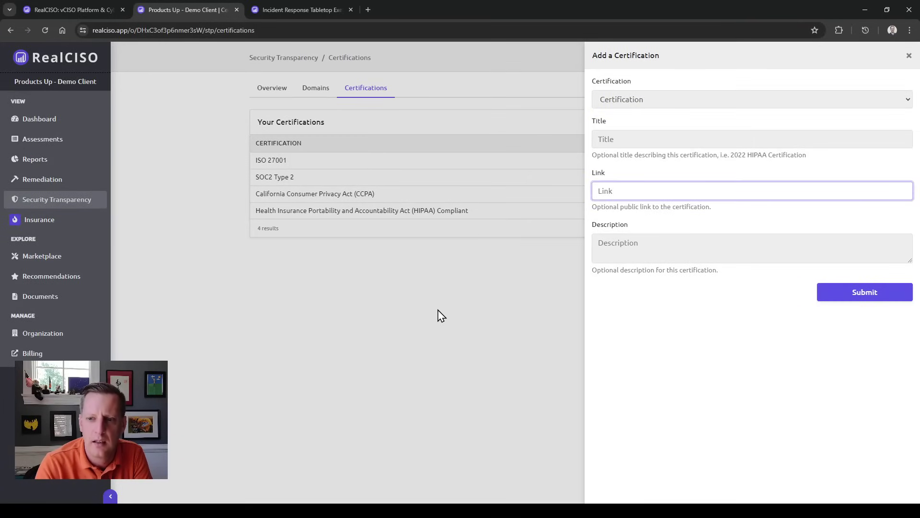
left_click(456, 312)
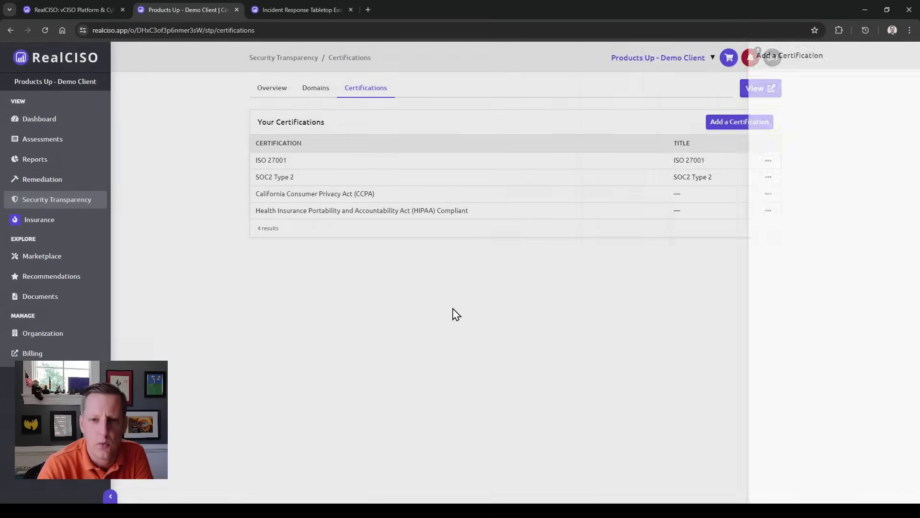
left_click(755, 90)
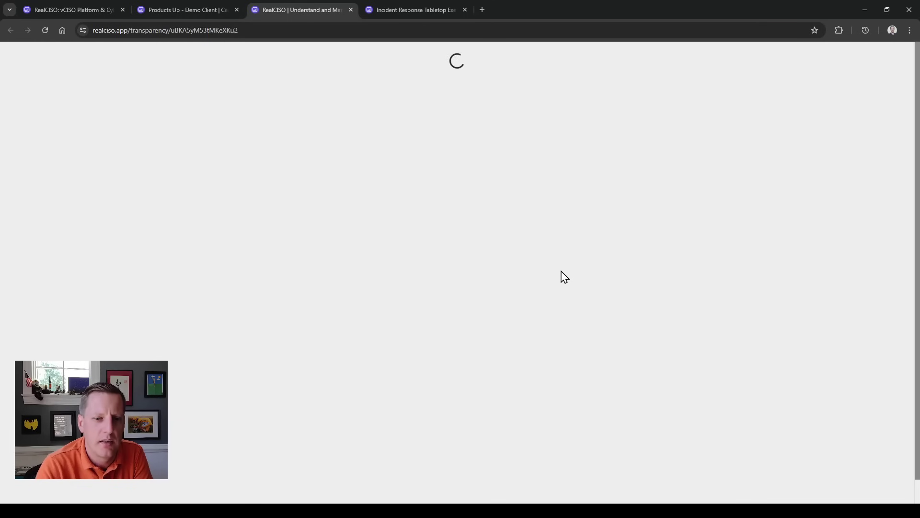
Step: Scroll through the public transparency page and select its web address
scroll(565, 277, "down", 8)
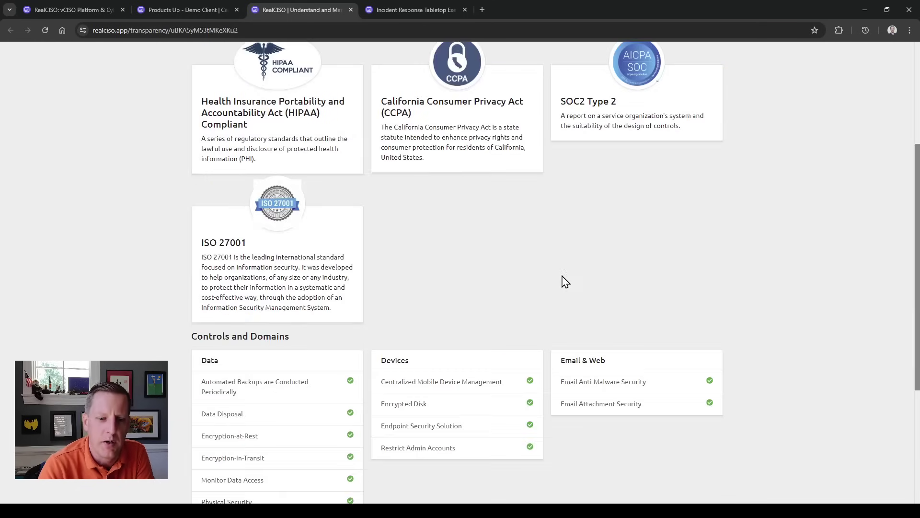
scroll(566, 282, "down", 1)
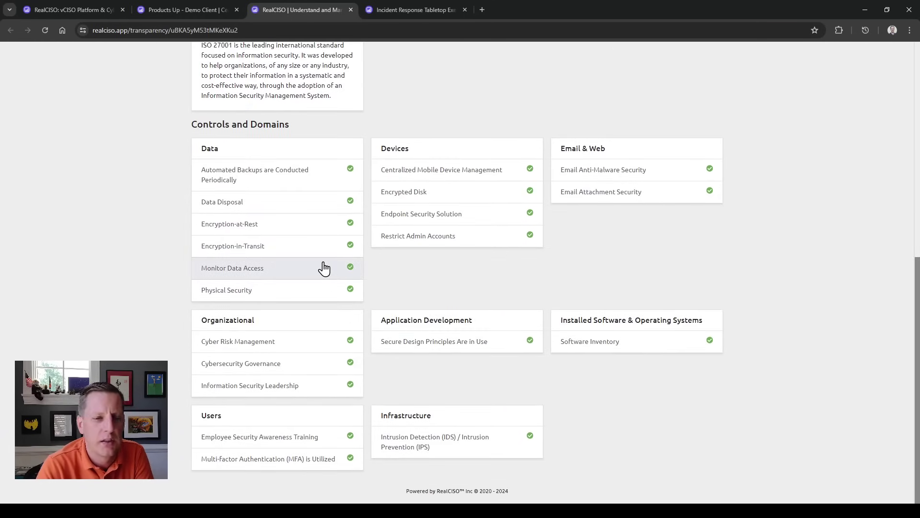
scroll(307, 226, "up", 4)
left_click(211, 30)
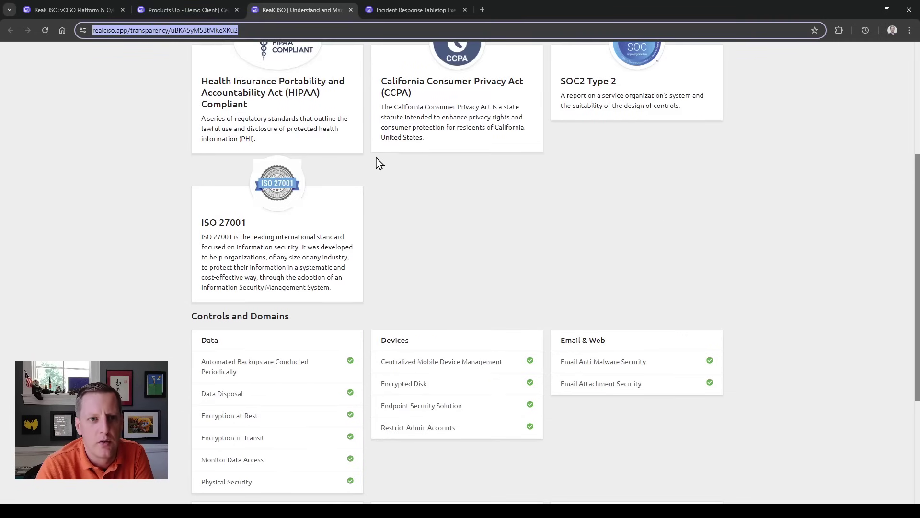
scroll(403, 200, "up", 1)
scroll(403, 201, "up", 4)
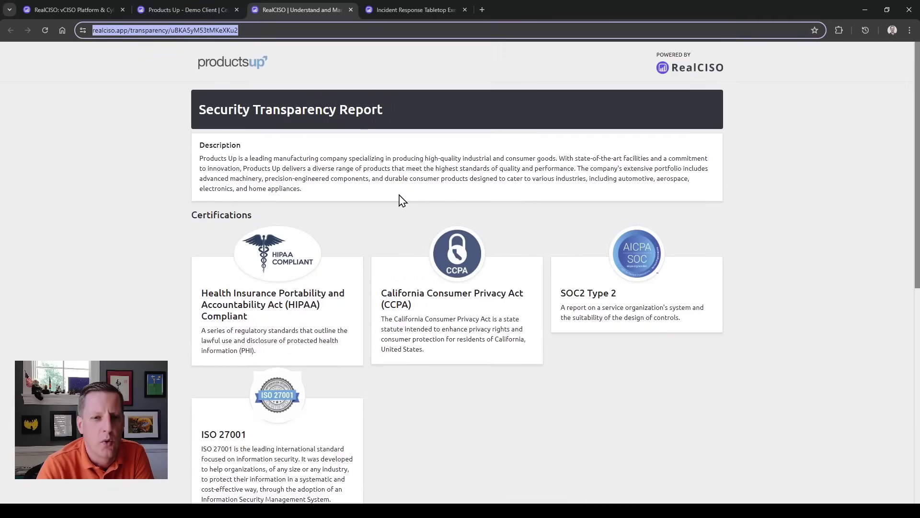
Step: Close the transparency preview and Incident Response Tabletop tabs, leaving the Overview settings showing
left_click(351, 10)
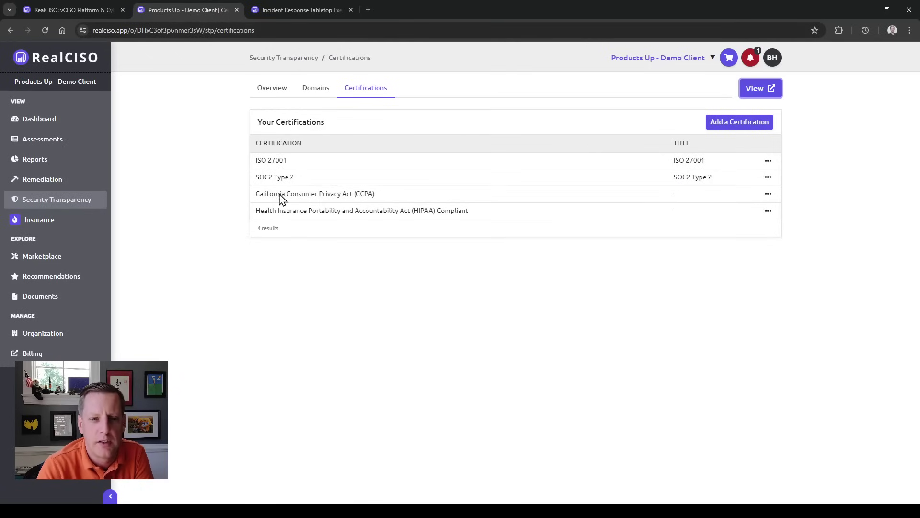
left_click(273, 88)
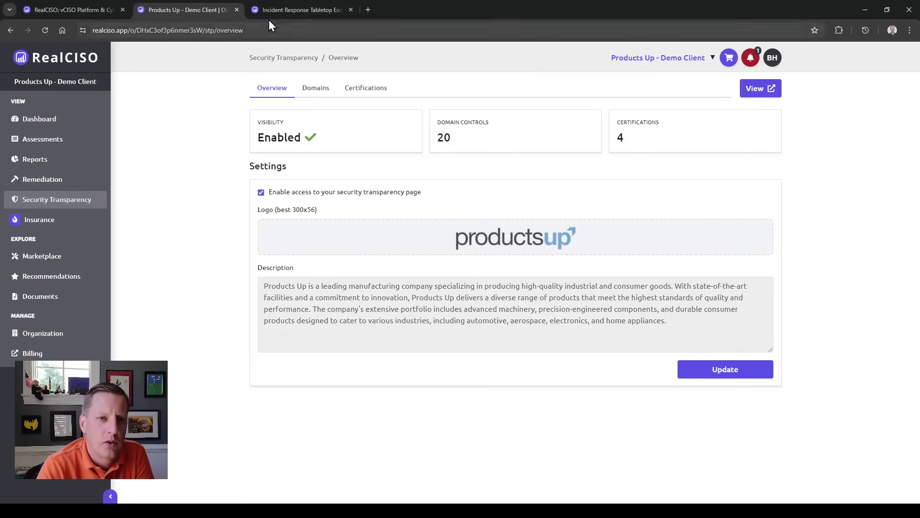
left_click(351, 9)
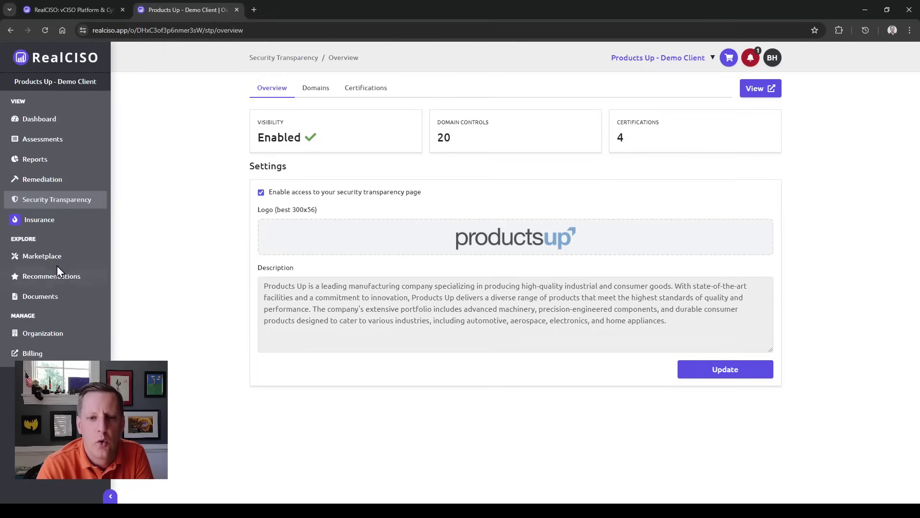
Step: Open the Insurance readiness dashboard and look over its insurance questions
left_click(50, 222)
scroll(348, 192, "down", 4)
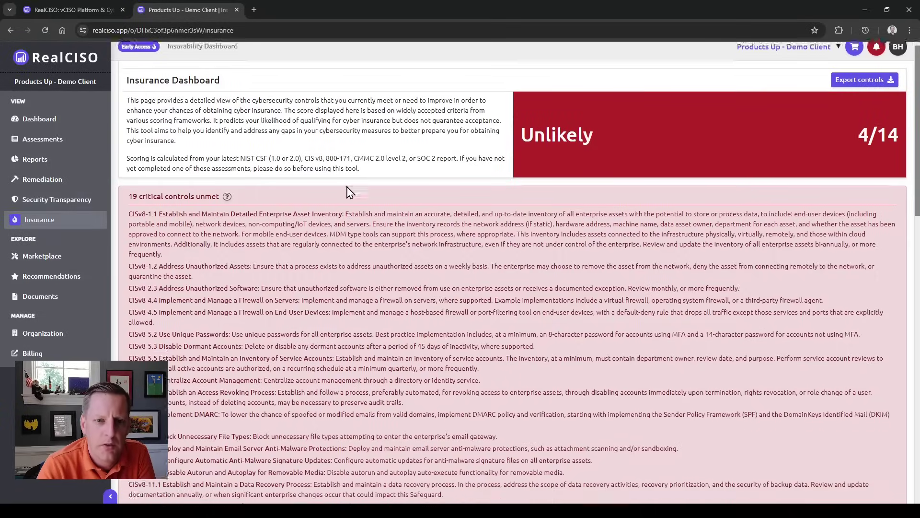
scroll(348, 192, "down", 5)
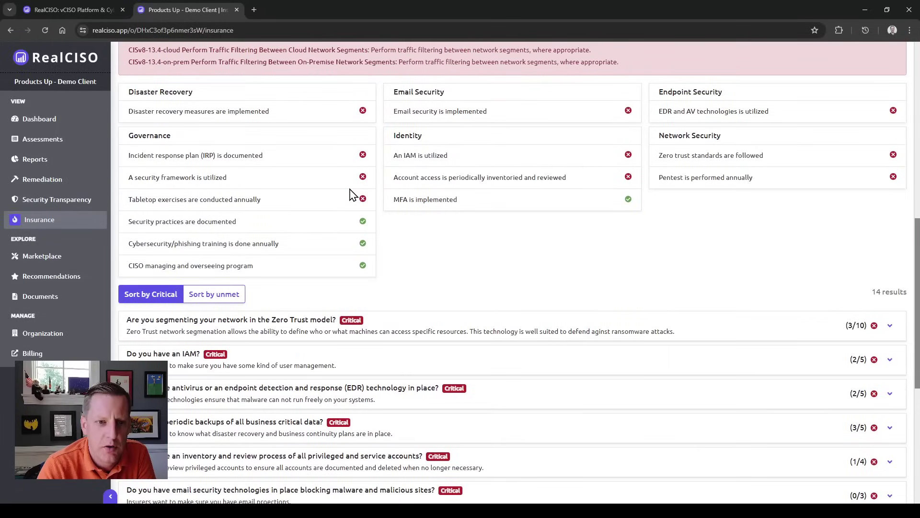
scroll(822, 225, "down", 2)
scroll(822, 226, "up", 2)
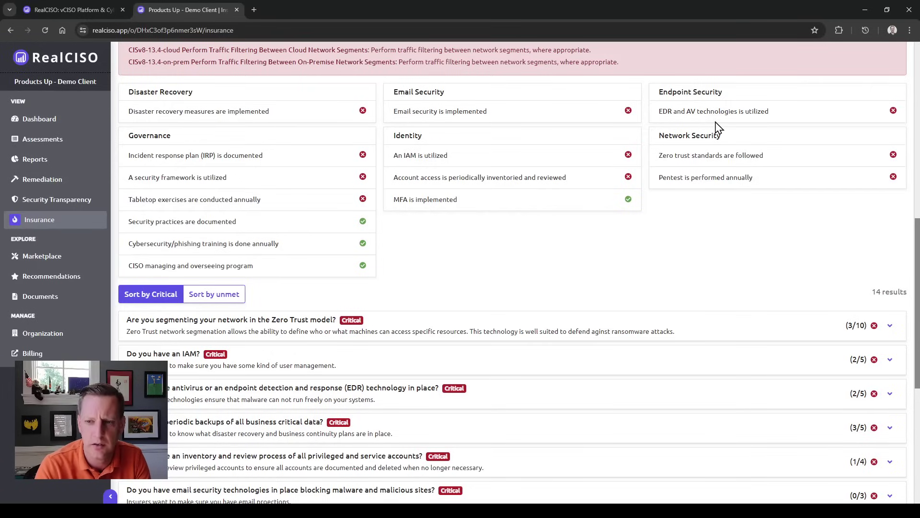
scroll(423, 240, "down", 2)
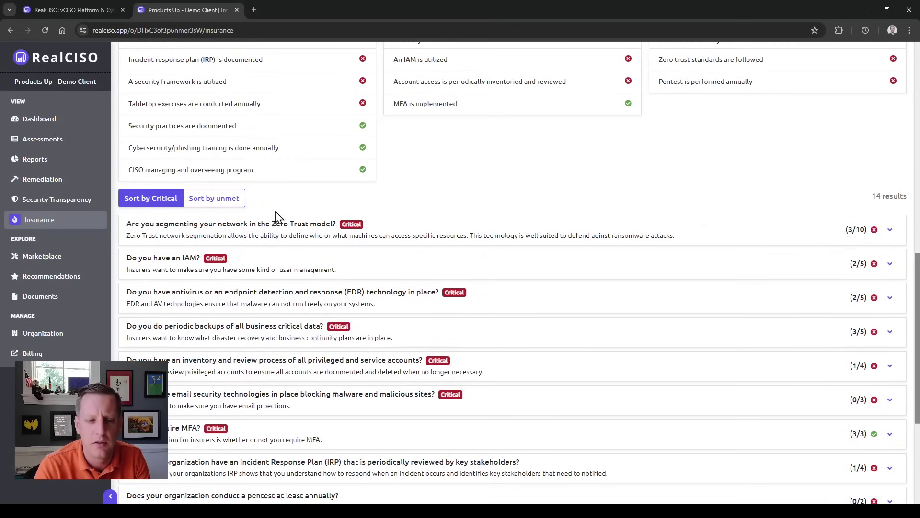
Step: Sort the 14 questions by unmet controls and expand 'Do you have an IAM?' to list its CIS v8 controls
left_click(213, 198)
left_click(423, 235)
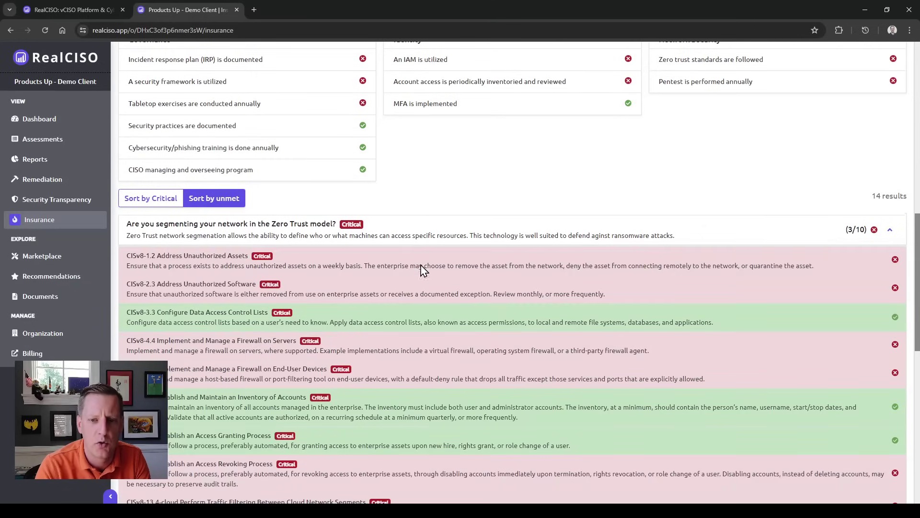
left_click(433, 233)
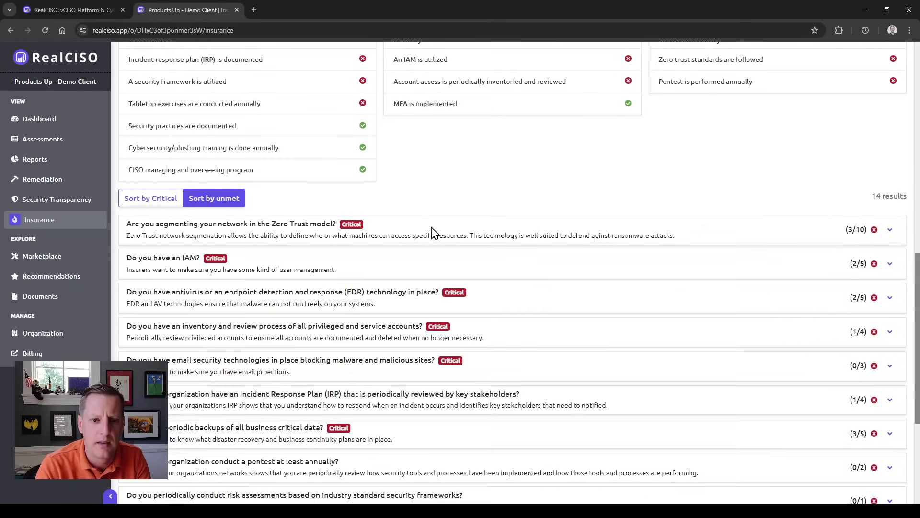
left_click(414, 269)
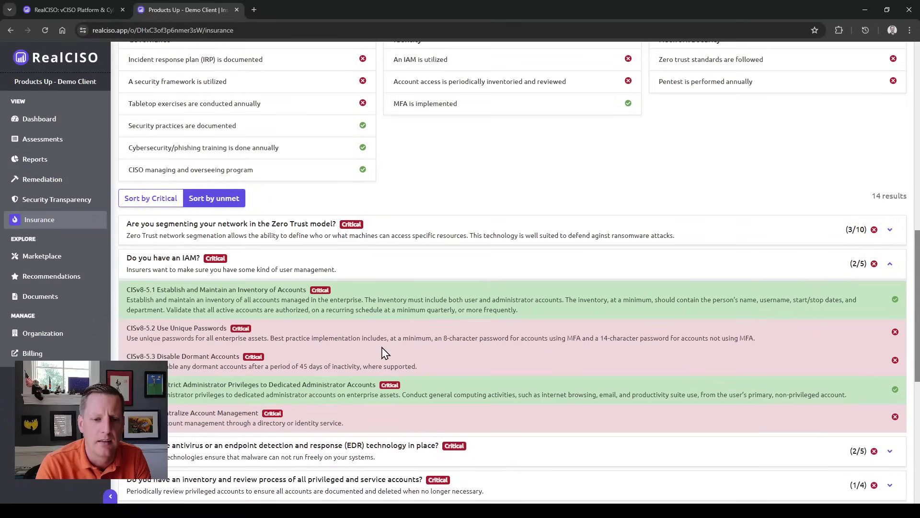